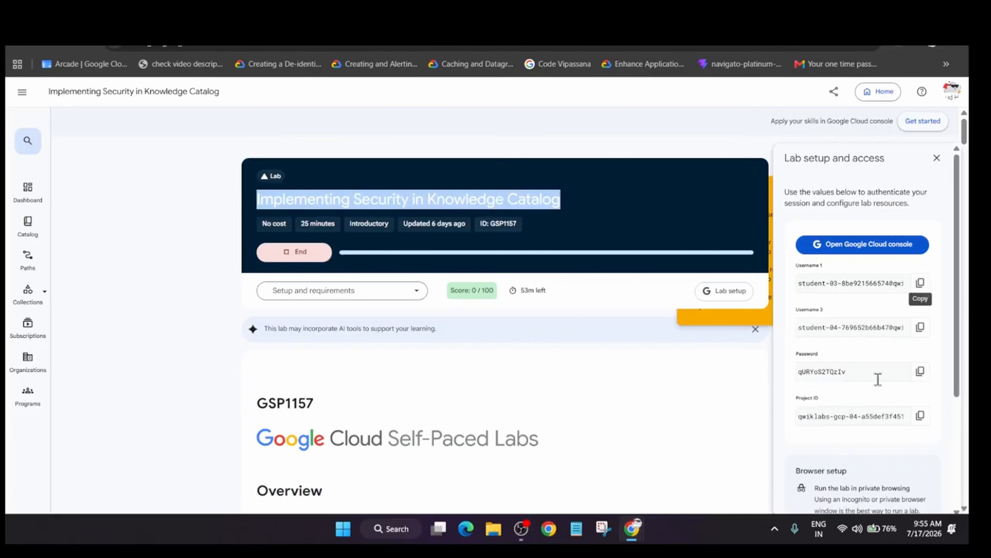
Copy the lab password, enter it in the account's password field to sign in, and accept the new-account welcome notice.
{"action": "left_click", "coordinate": [939, 370]}
{"action": "left_click", "coordinate": [922, 371]}
{"action": "key", "text": "ctrl+Tab"}
{"action": "key", "text": "ctrl+v"}
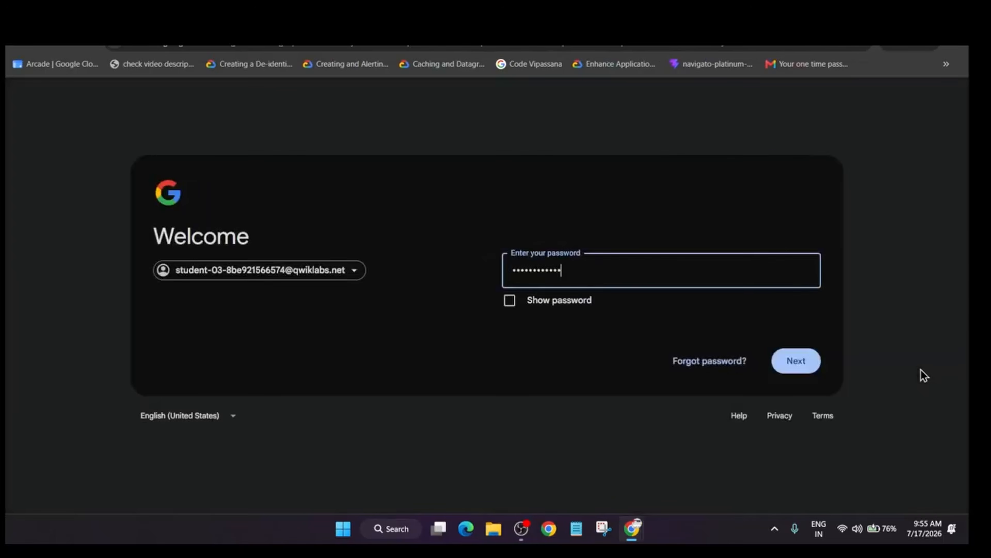
{"action": "key", "text": "Return"}
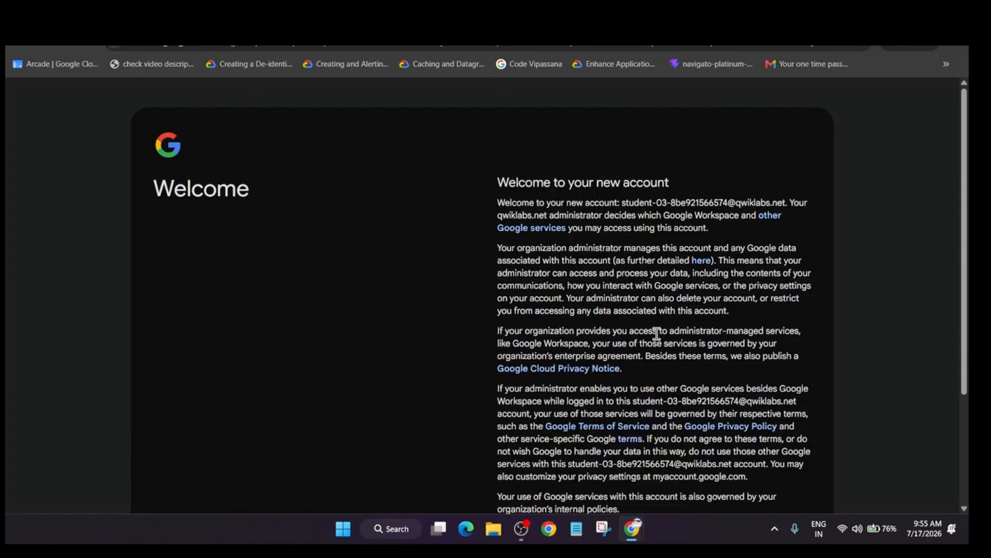
{"action": "scroll", "coordinate": [667, 361], "scroll_direction": "down", "scroll_amount": 4}
{"action": "left_click", "coordinate": [768, 410]}
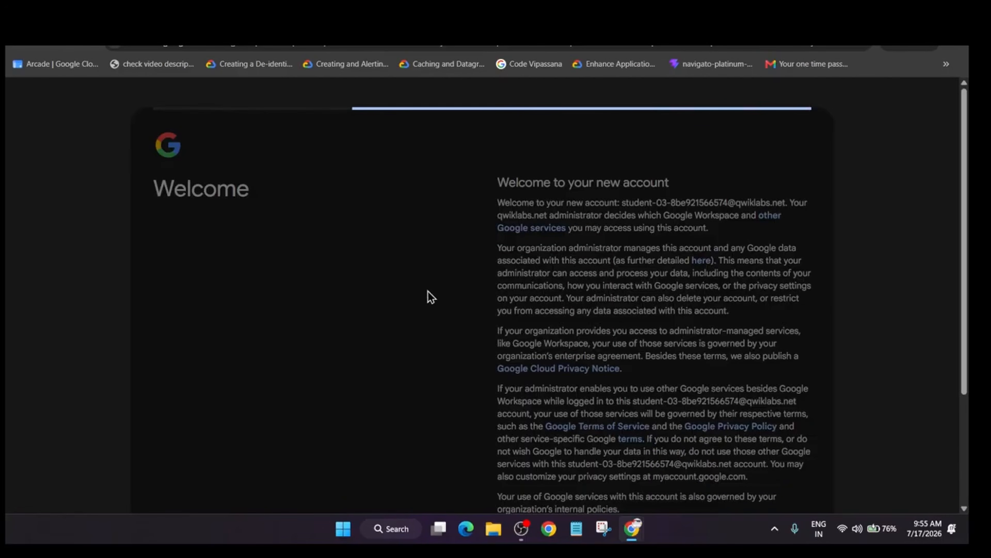
Agree to the Google Cloud Terms of Service and leave the lab tutorial.
{"action": "left_click", "coordinate": [521, 528]}
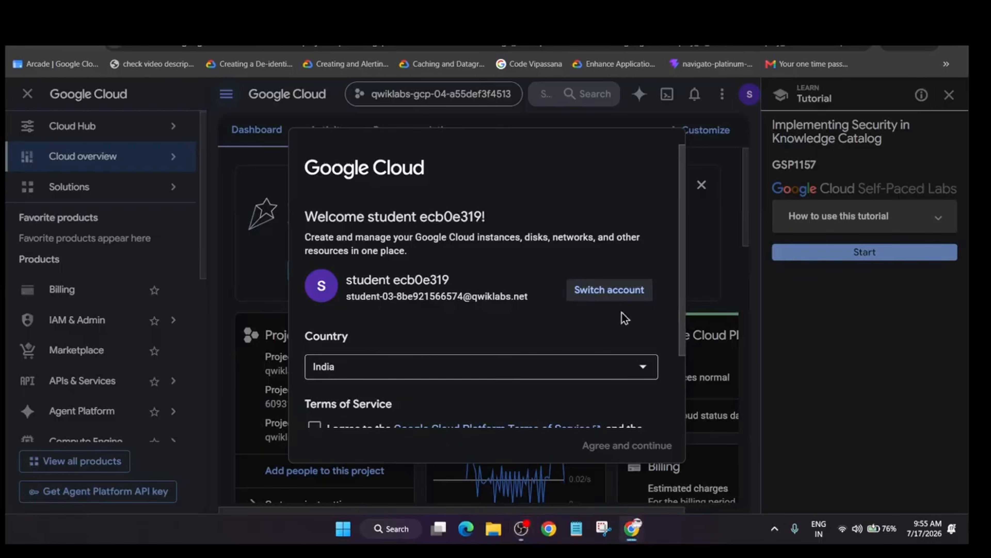
{"action": "scroll", "coordinate": [622, 312], "scroll_direction": "down", "scroll_amount": 3}
{"action": "left_click", "coordinate": [345, 375]}
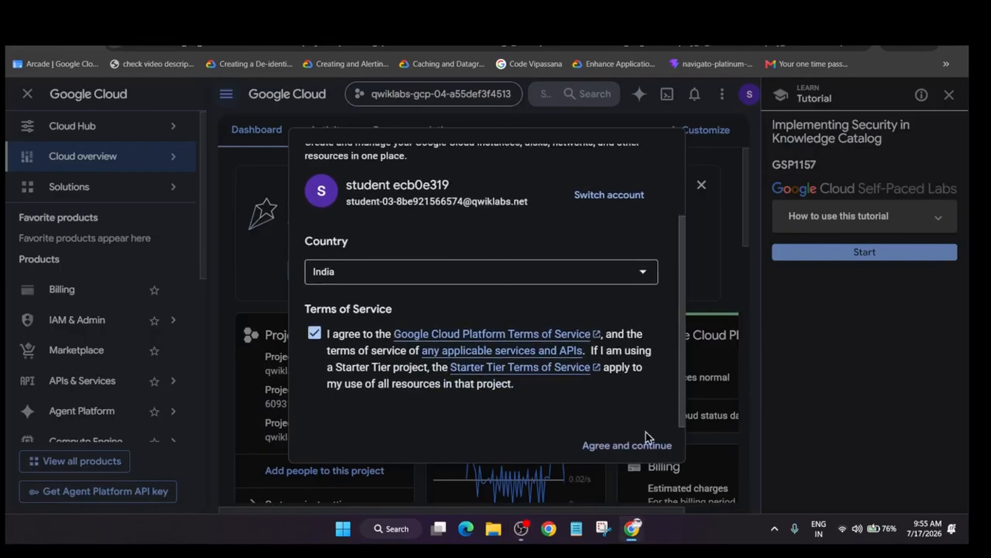
{"action": "left_click", "coordinate": [648, 448]}
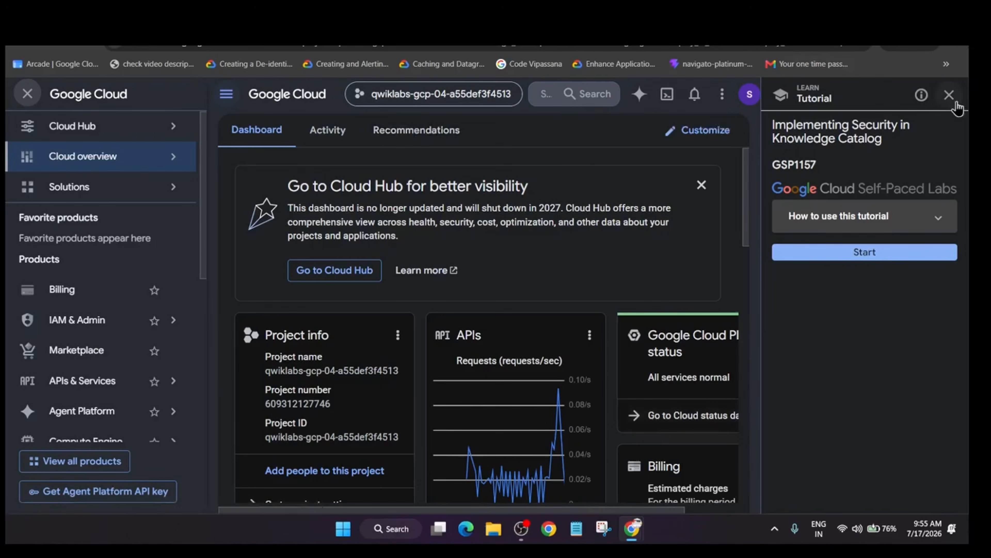
{"action": "left_click", "coordinate": [949, 95]}
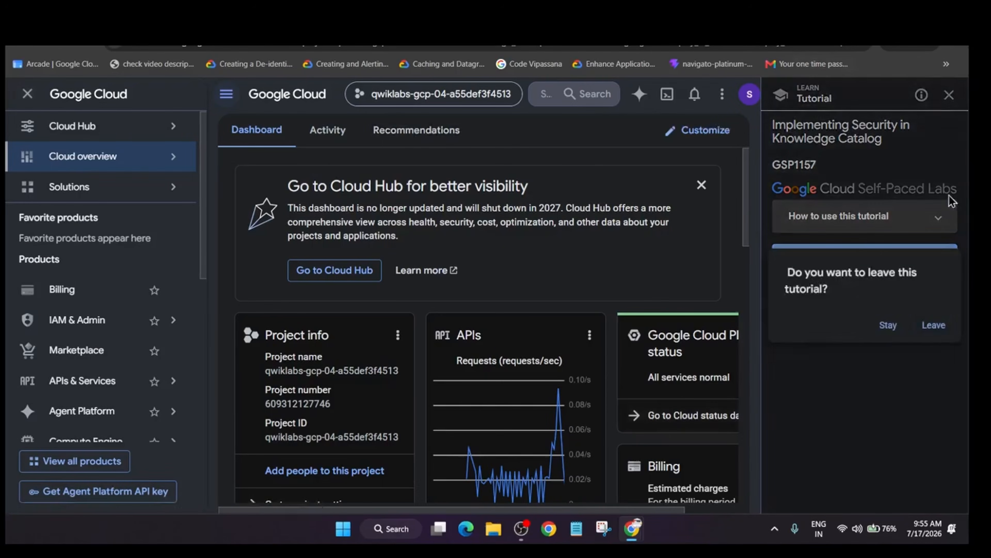
{"action": "left_click", "coordinate": [934, 325]}
Search the console for "knowledge", open Knowledge Catalog, and start creating a new lake from its lake management page.
{"action": "left_click", "coordinate": [620, 97]}
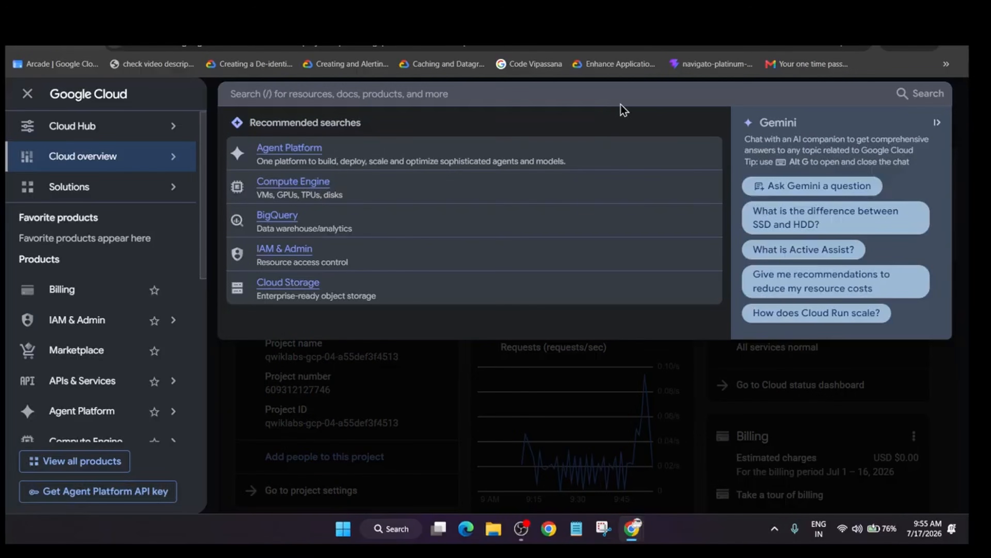
{"action": "type", "text": "knowledg"}
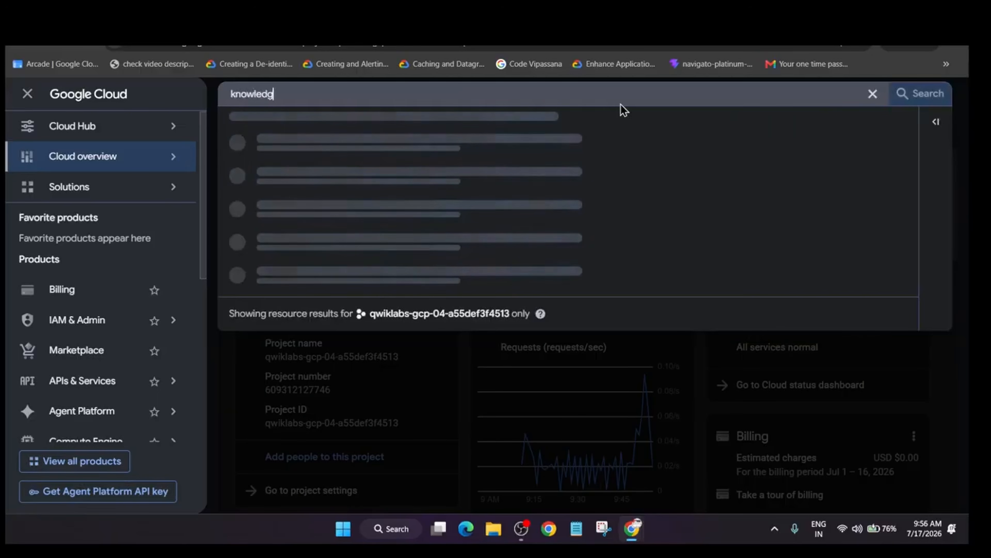
{"action": "type", "text": "e"}
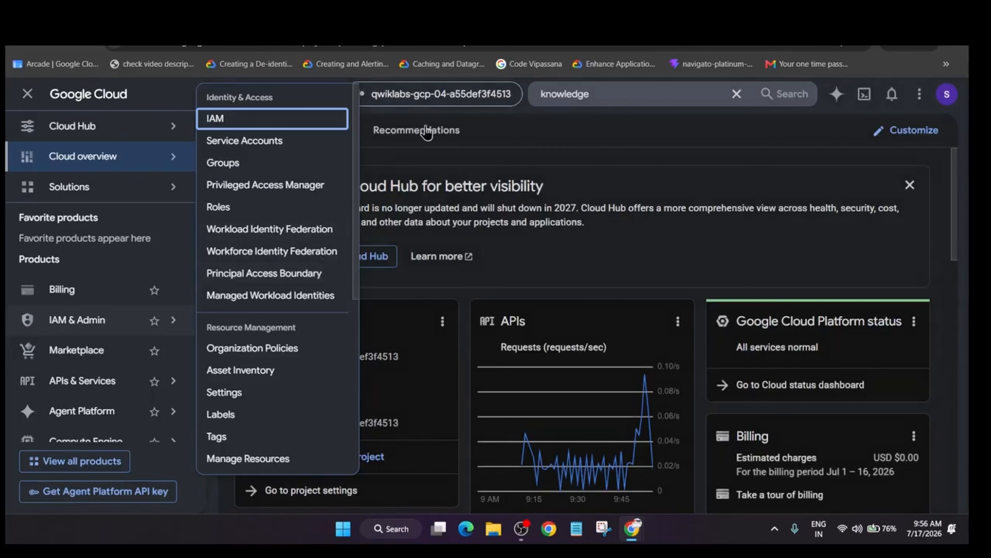
{"action": "left_click", "coordinate": [620, 98]}
{"action": "left_click", "coordinate": [615, 97]}
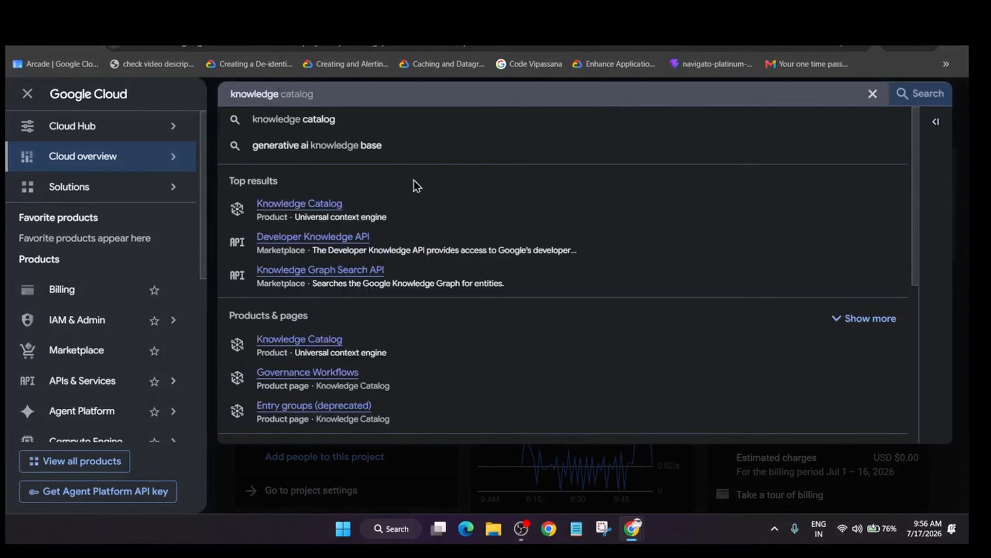
{"action": "left_click", "coordinate": [286, 205]}
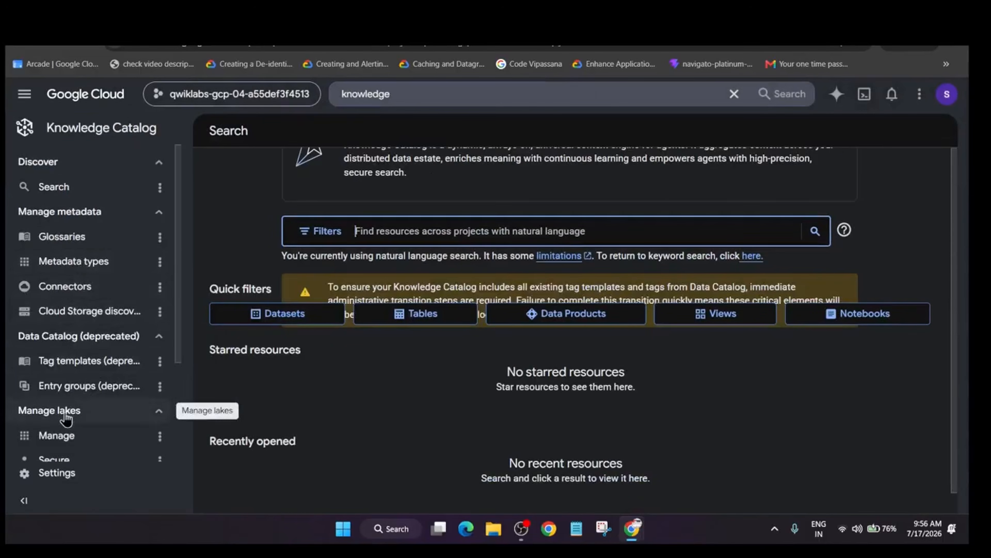
{"action": "left_click", "coordinate": [66, 440]}
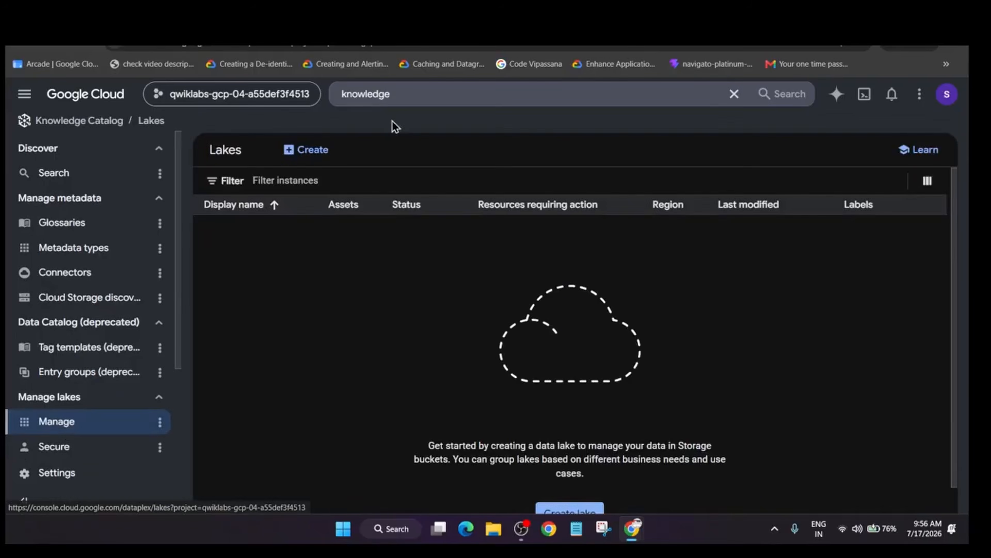
{"action": "left_click", "coordinate": [308, 155]}
Switch to the lab page and copy the lake's display name from the Task 1 "Create a lake" instructions.
{"action": "key", "text": "alt+Tab"}
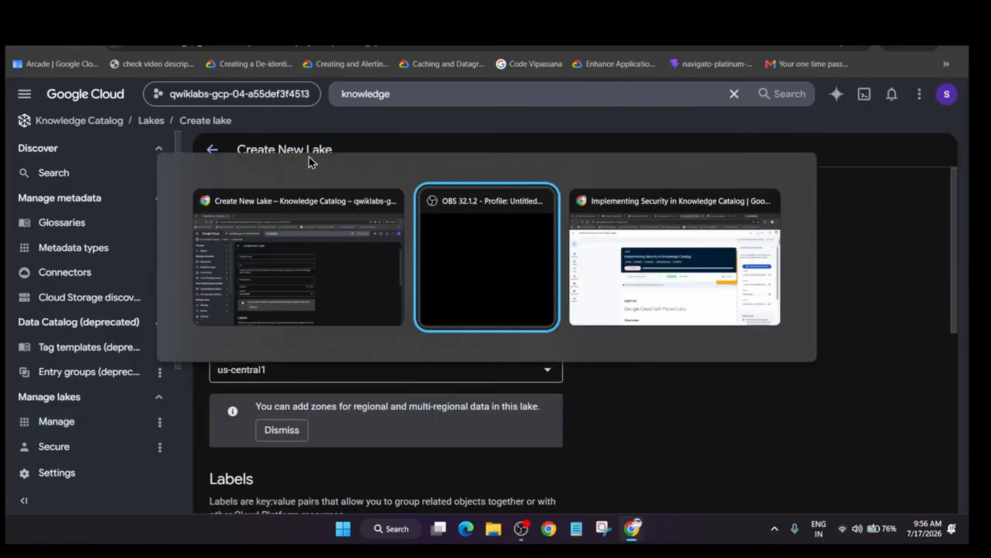
{"action": "left_click", "coordinate": [376, 295]}
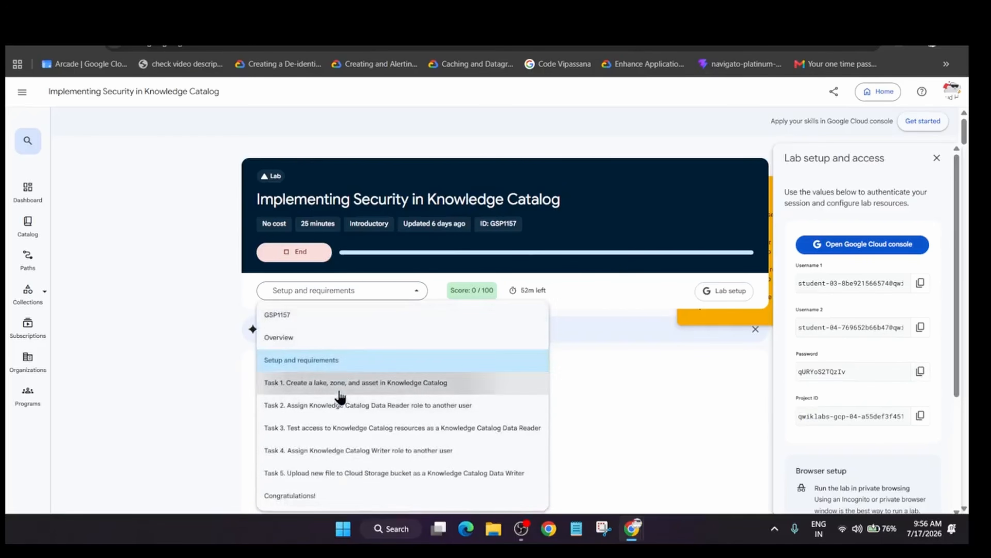
{"action": "left_click", "coordinate": [351, 382]}
{"action": "left_click", "coordinate": [941, 164]}
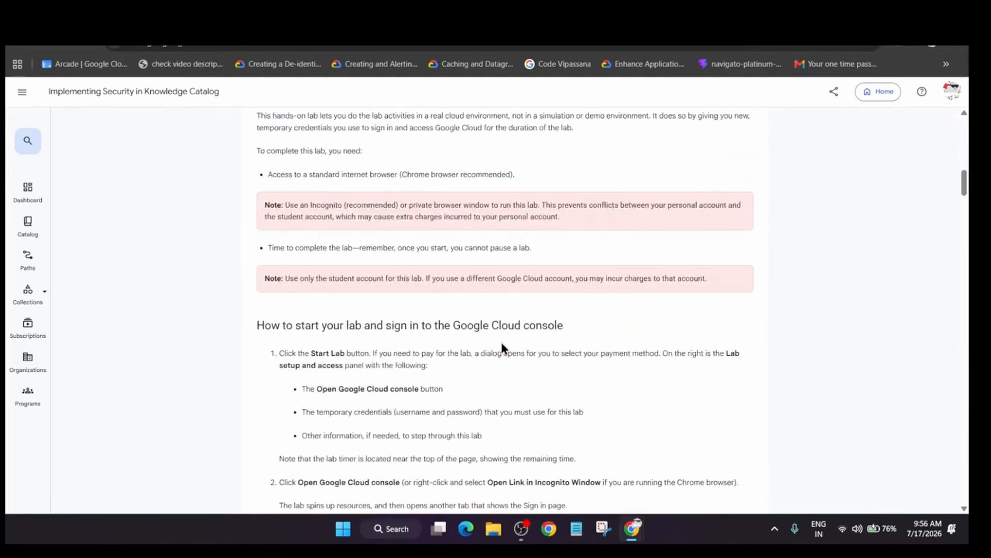
{"action": "scroll", "coordinate": [499, 337], "scroll_direction": "down", "scroll_amount": 5}
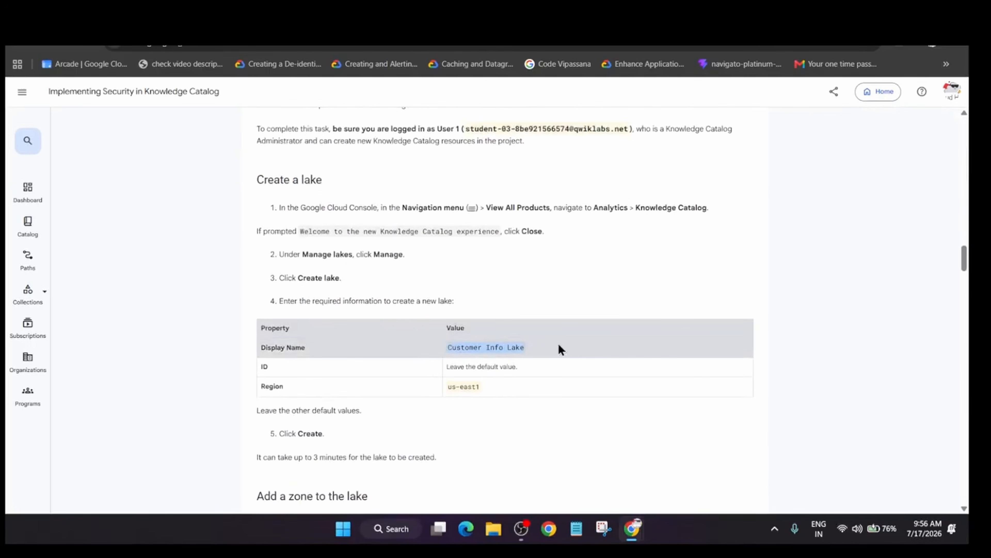
Back in the Google Cloud console, set the new lake's display name to Customer Info Lake without leading spaces.
{"action": "key", "text": "alt+Tab"}
{"action": "left_click", "coordinate": [414, 200]}
{"action": "type", "text": "Customer Info Lake"}
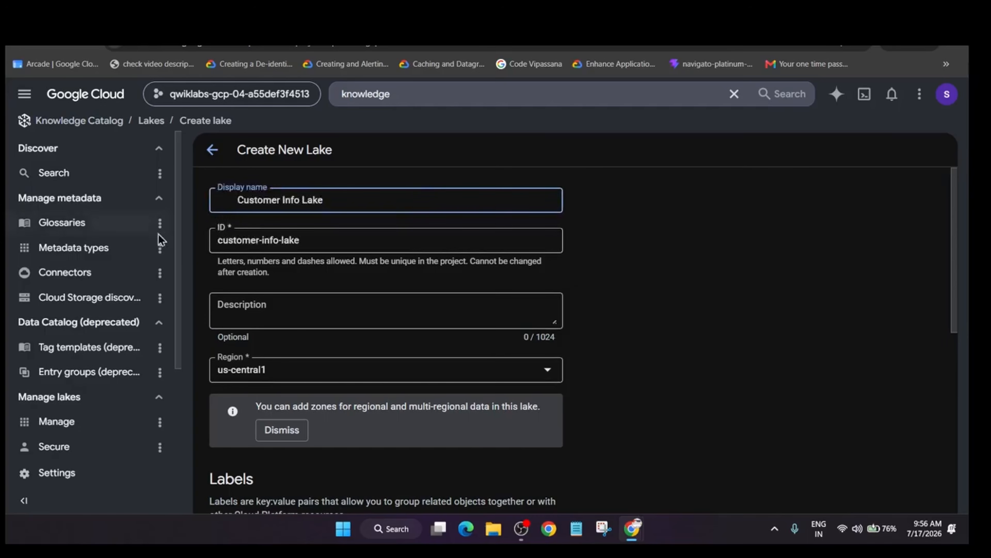
{"action": "left_click", "coordinate": [237, 201]}
{"action": "key", "text": "BackSpace"}
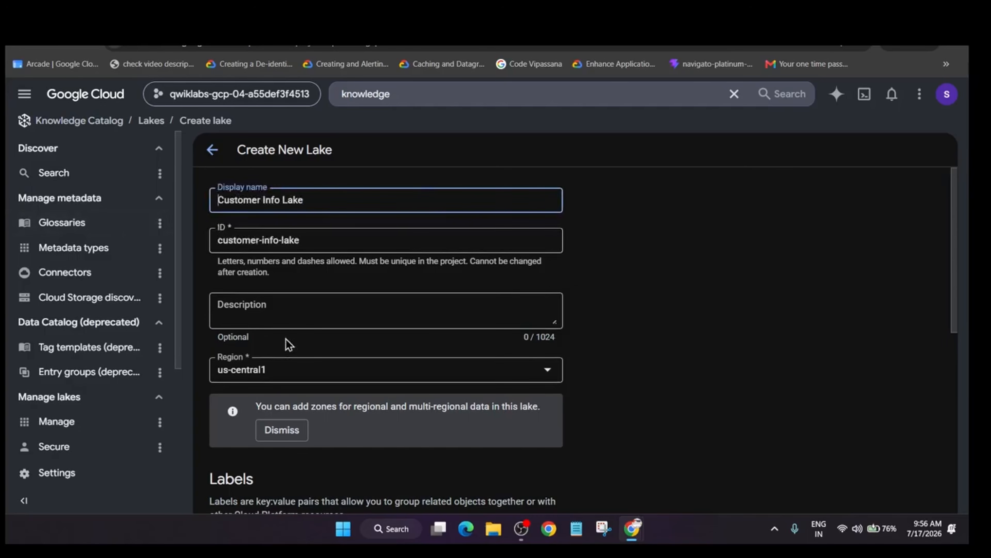
{"action": "left_click", "coordinate": [745, 263]}
Set the lake's region to us-east1, checking it against the lab instructions.
{"action": "left_click", "coordinate": [277, 370]}
{"action": "key", "text": "alt+Tab"}
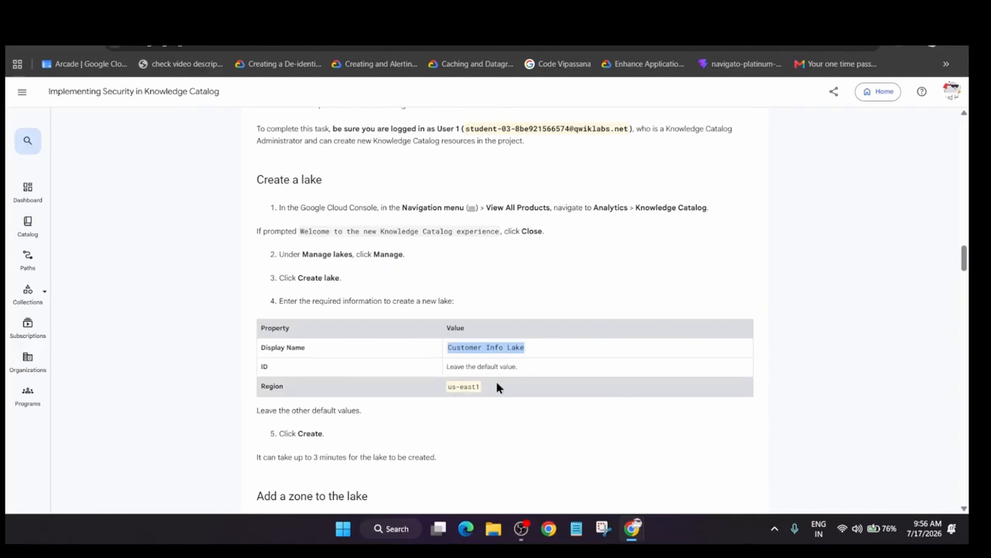
{"action": "key", "text": "alt+Tab"}
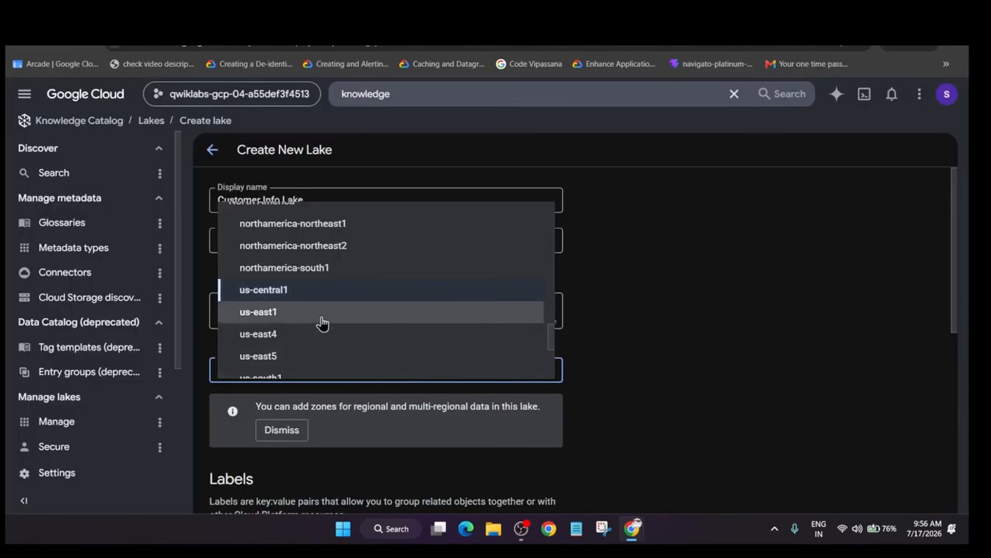
{"action": "left_click", "coordinate": [323, 322]}
{"action": "key", "text": "alt+Tab"}
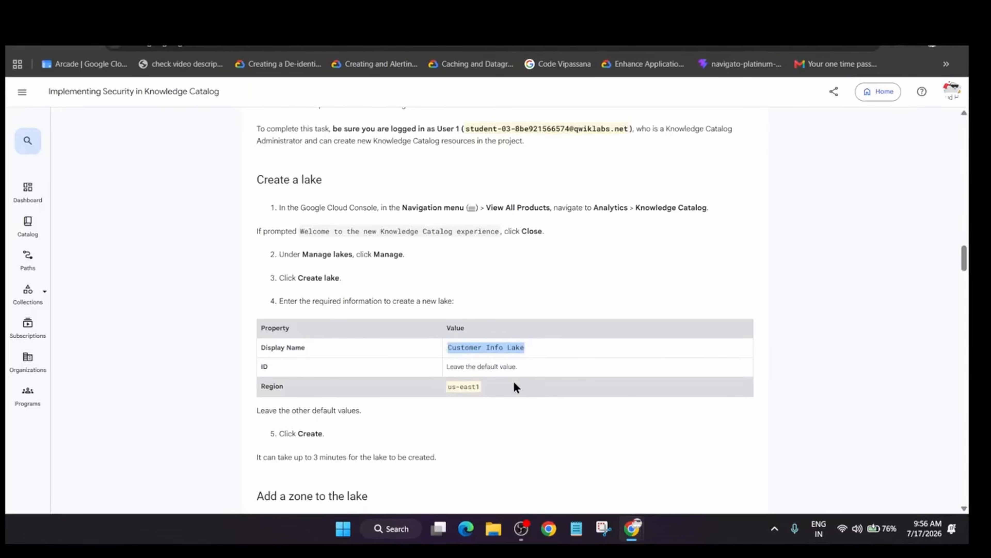
{"action": "key", "text": "alt+Tab"}
Create the lake with no metastore service and dismiss the tutorial and the navigation menu tip.
{"action": "scroll", "coordinate": [234, 472], "scroll_direction": "down", "scroll_amount": 10}
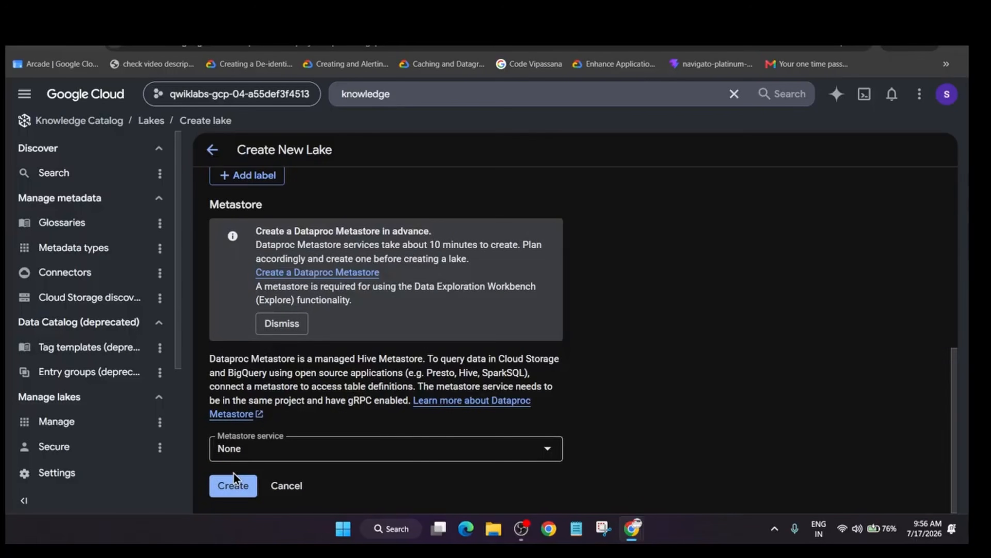
{"action": "left_click", "coordinate": [234, 474]}
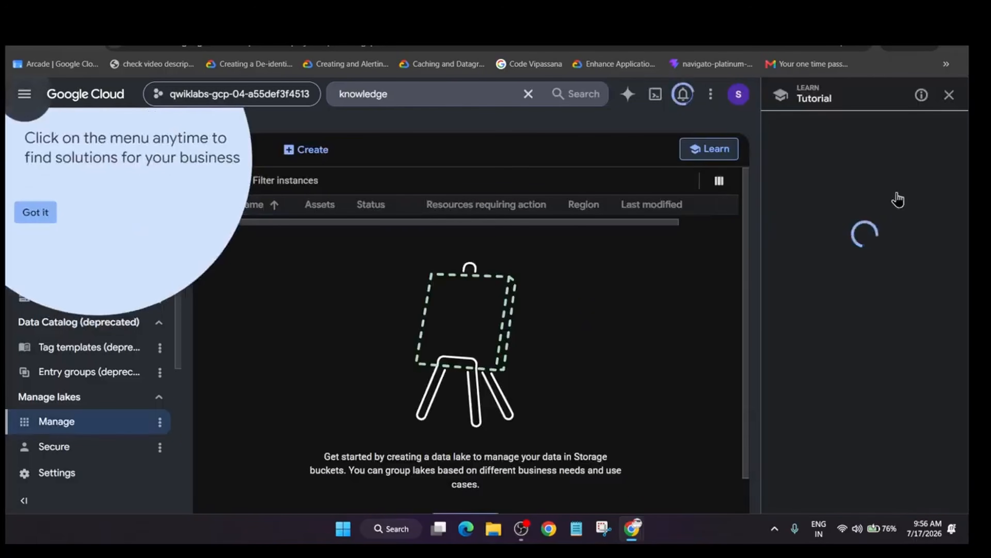
{"action": "left_click", "coordinate": [950, 94]}
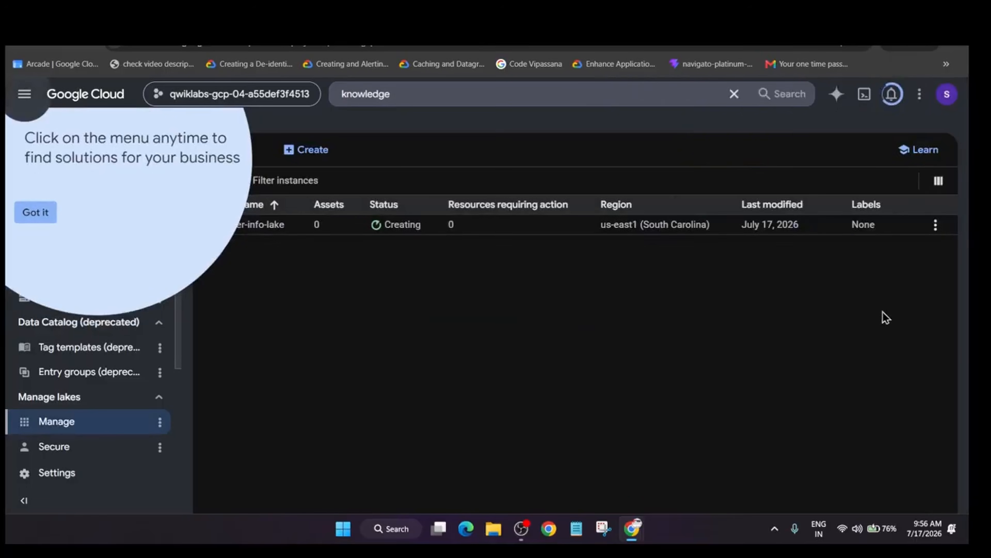
{"action": "left_click", "coordinate": [44, 217]}
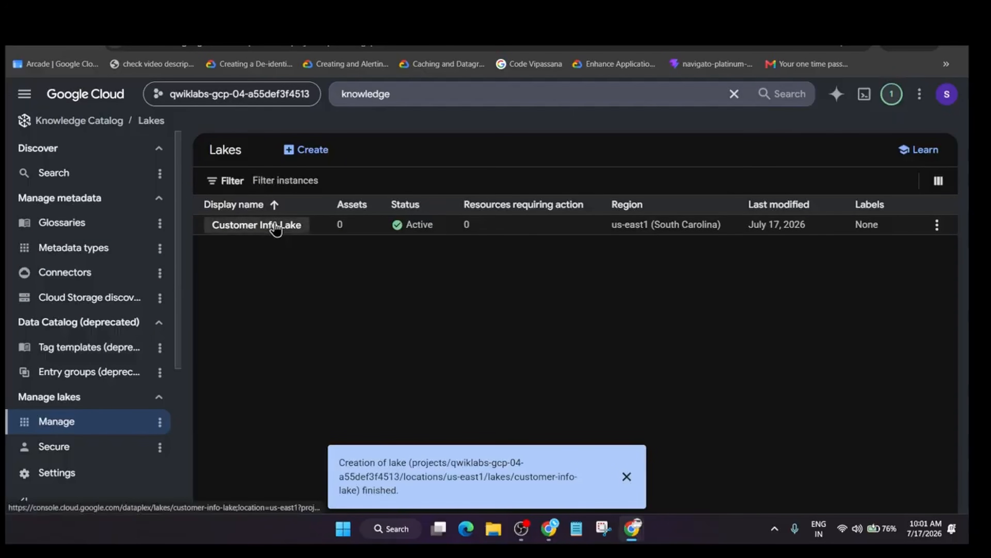
Open Customer Info Lake, dismiss the notification, and start adding a zone to it.
{"action": "left_click", "coordinate": [276, 226]}
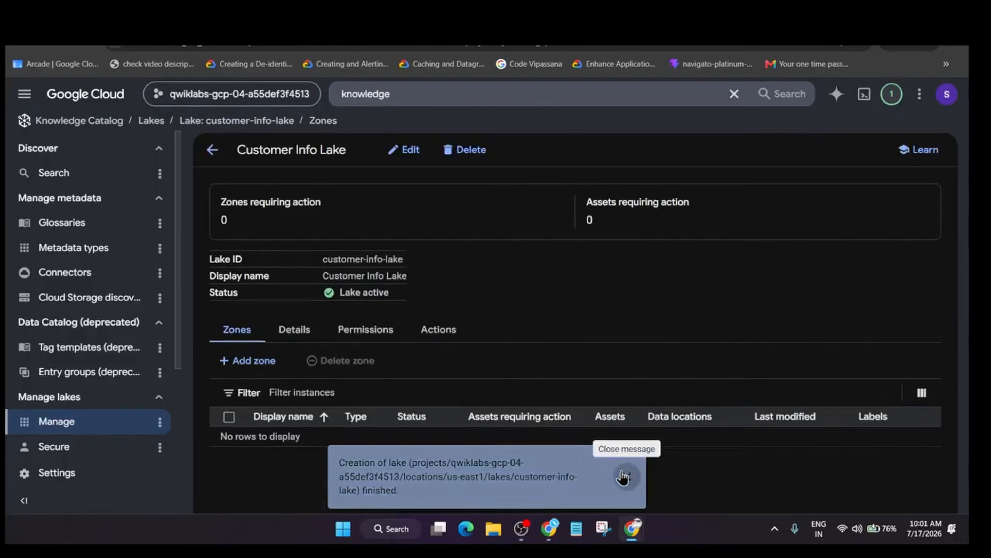
{"action": "left_click", "coordinate": [626, 476]}
Switch to the lab page and copy the zone's display name from the "Add a zone to the lake" instructions.
{"action": "key", "text": "alt+Tab"}
{"action": "key", "text": "Tab"}
{"action": "key", "text": "Tab"}
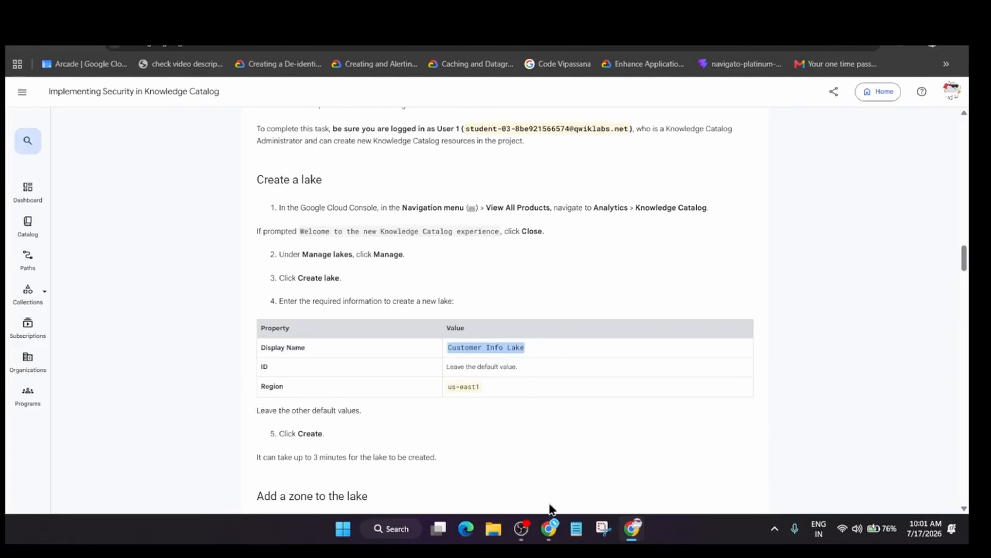
{"action": "left_click", "coordinate": [549, 528]}
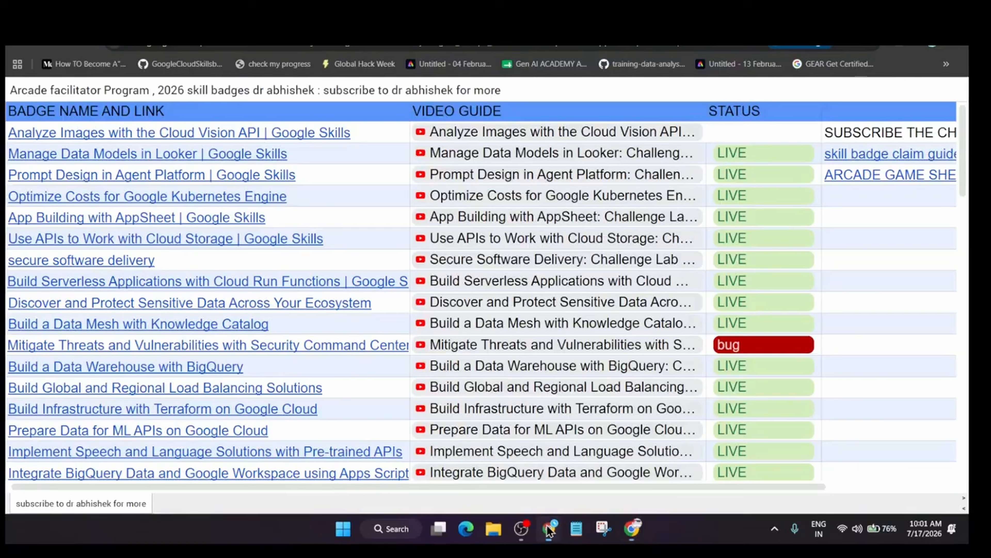
{"action": "key", "text": "alt+Tab"}
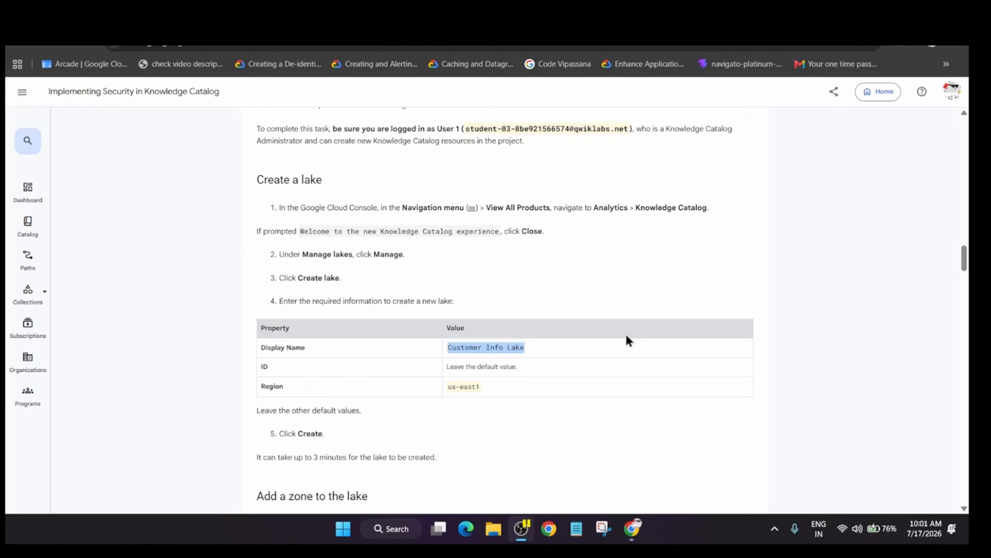
{"action": "scroll", "coordinate": [423, 352], "scroll_direction": "down", "scroll_amount": 5}
{"action": "scroll", "coordinate": [425, 320], "scroll_direction": "down", "scroll_amount": 2}
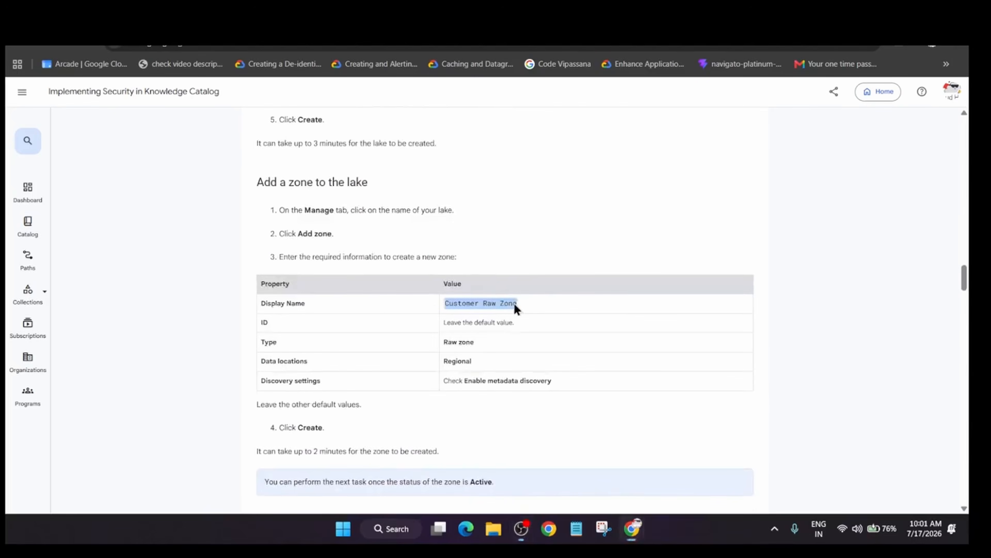
Back in the Google Cloud console, set the new zone's display name to Customer Raw Zone.
{"action": "key", "text": "alt+Tab"}
{"action": "left_click", "coordinate": [416, 199]}
{"action": "type", "text": "Customer Raw Zone"}
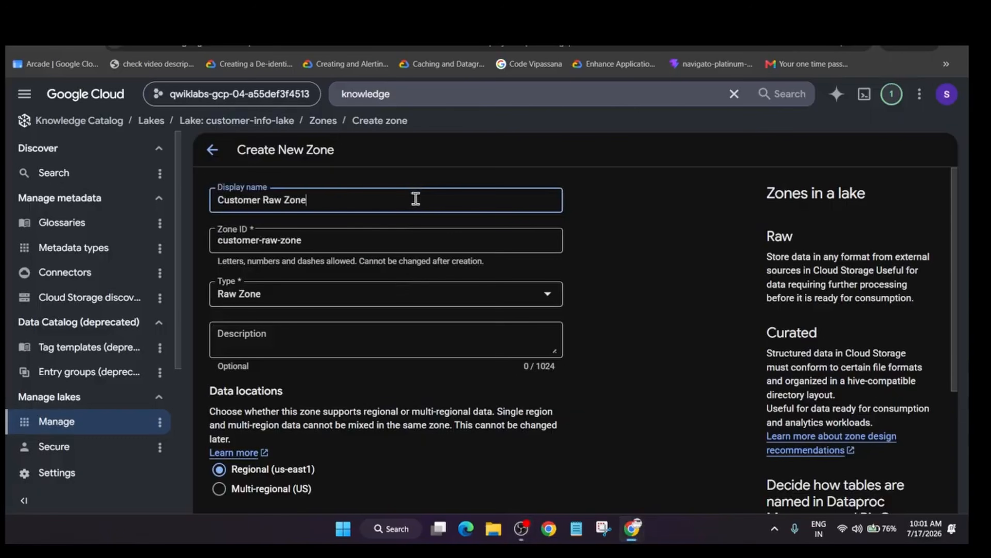
Check the zone settings on the lab page, enable metadata discovery in the zone's discovery settings, and create the regional raw zone.
{"action": "key", "text": "alt+Tab"}
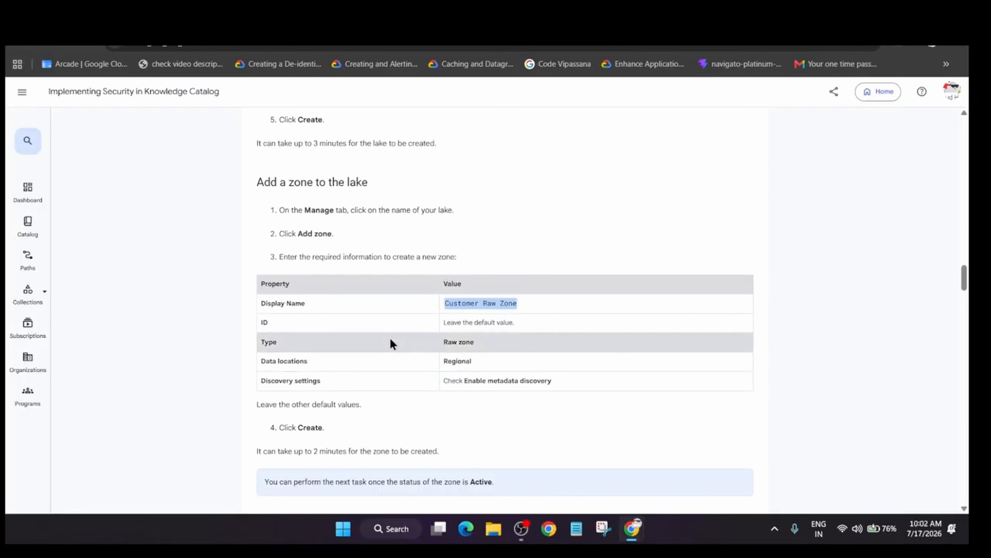
{"action": "key", "text": "alt+Tab"}
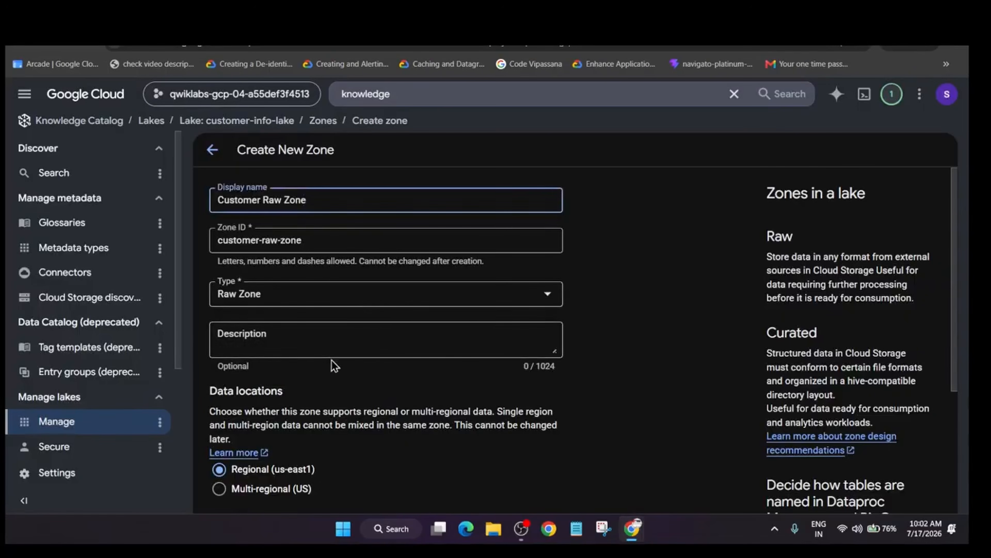
{"action": "scroll", "coordinate": [244, 389], "scroll_direction": "down", "scroll_amount": 3}
{"action": "scroll", "coordinate": [236, 435], "scroll_direction": "down", "scroll_amount": 2}
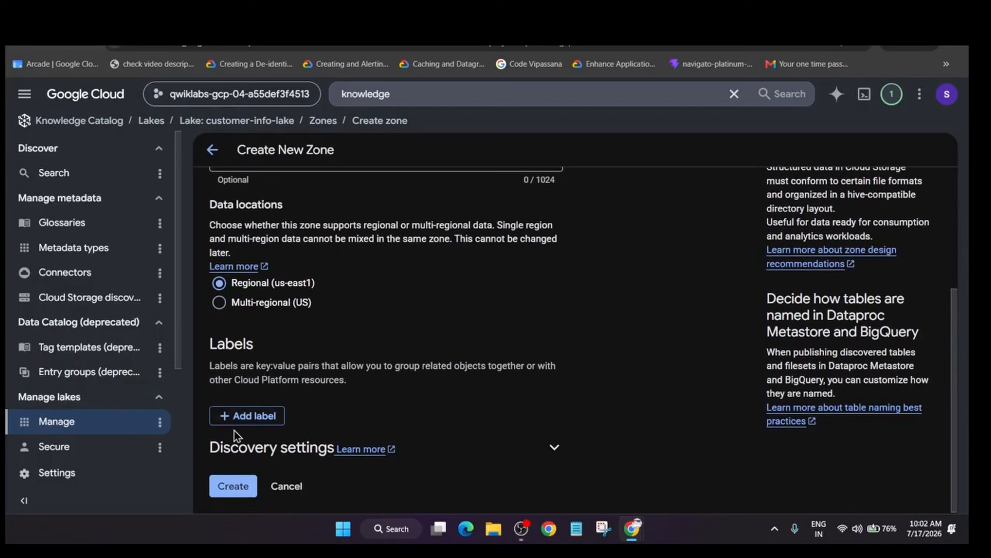
{"action": "left_click", "coordinate": [527, 458]}
{"action": "scroll", "coordinate": [280, 438], "scroll_direction": "down", "scroll_amount": 2}
{"action": "left_click", "coordinate": [254, 458]}
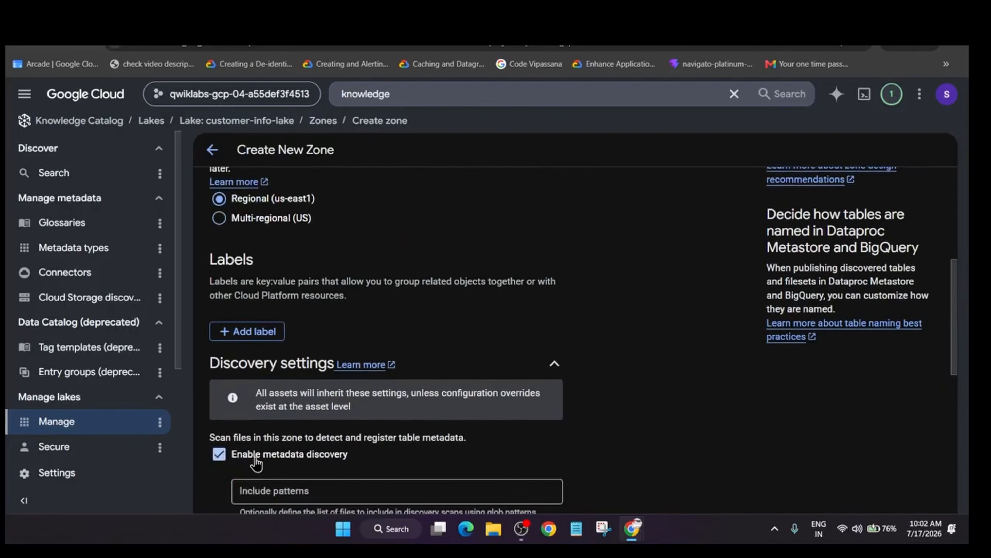
{"action": "scroll", "coordinate": [256, 461], "scroll_direction": "down", "scroll_amount": 10}
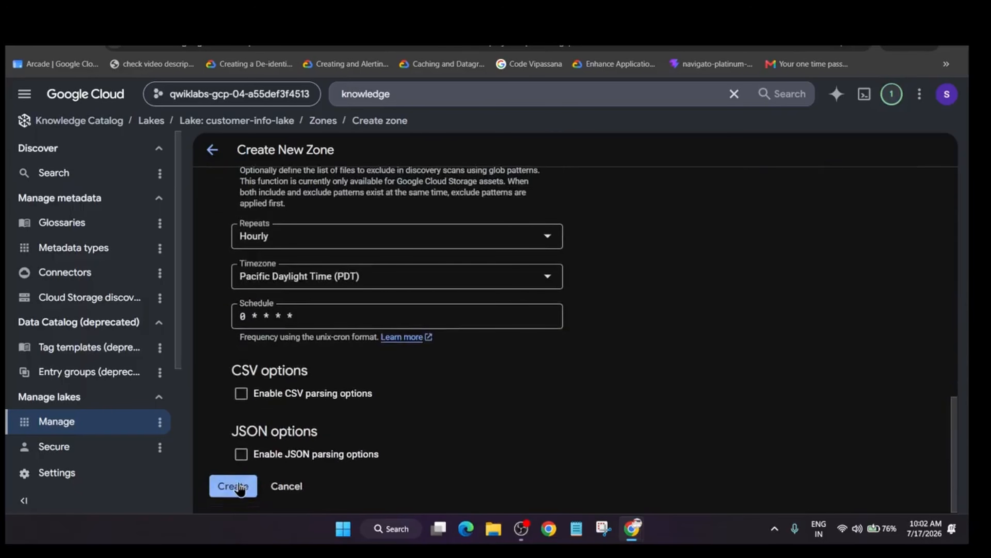
{"action": "left_click", "coordinate": [237, 486]}
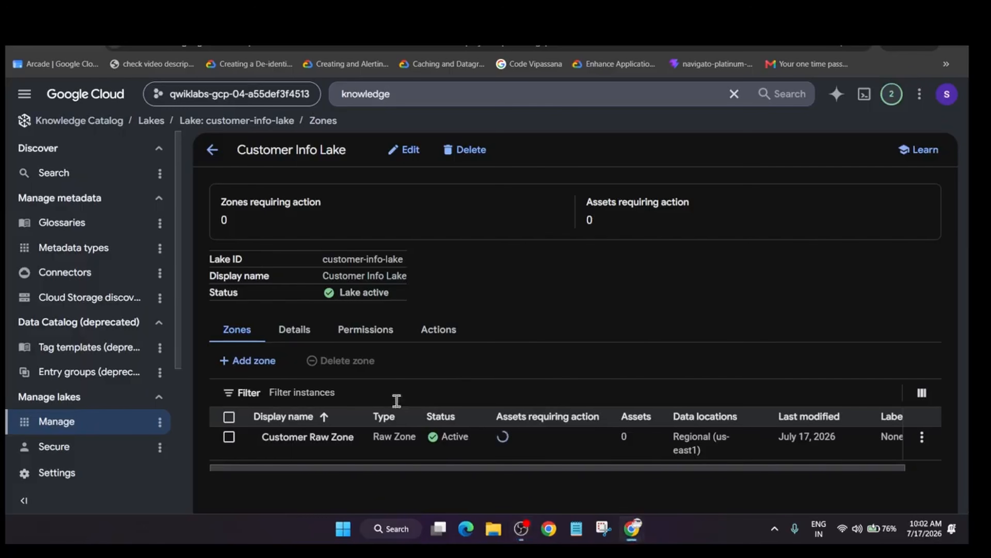
Open Customer Raw Zone and start adding a new asset of type Storage bucket to it.
{"action": "left_click", "coordinate": [343, 438]}
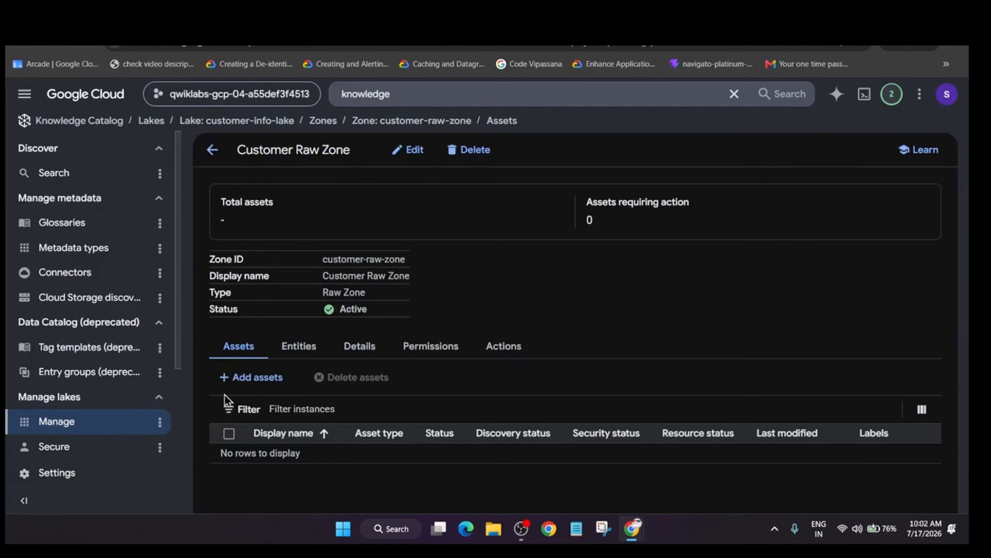
{"action": "left_click", "coordinate": [247, 377]}
{"action": "left_click", "coordinate": [724, 234]}
{"action": "left_click", "coordinate": [577, 282]}
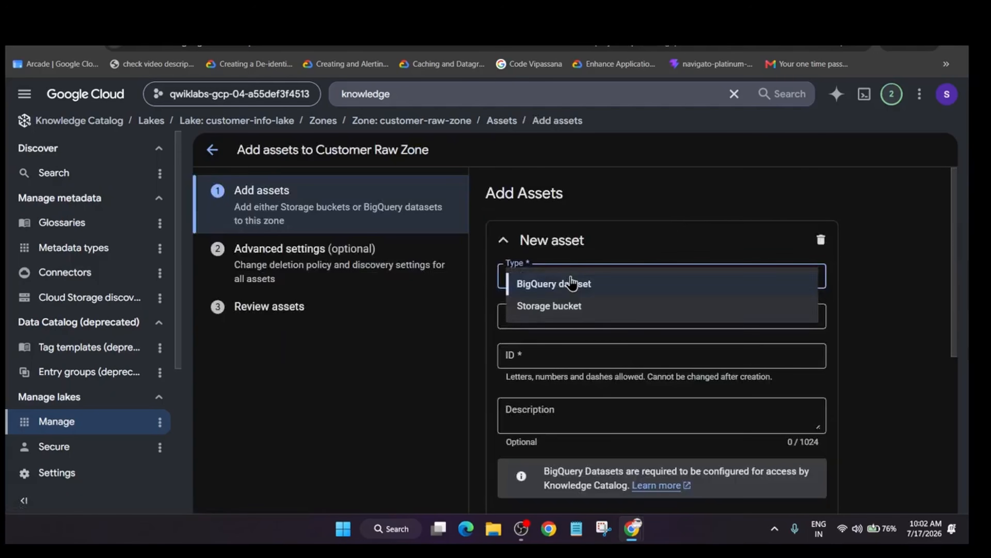
{"action": "left_click", "coordinate": [570, 308]}
Copy the asset's display name from the lab page and set the new asset's display name to Customer Online Sessions in the console.
{"action": "key", "text": "alt+Tab"}
{"action": "key", "text": "alt+Tab"}
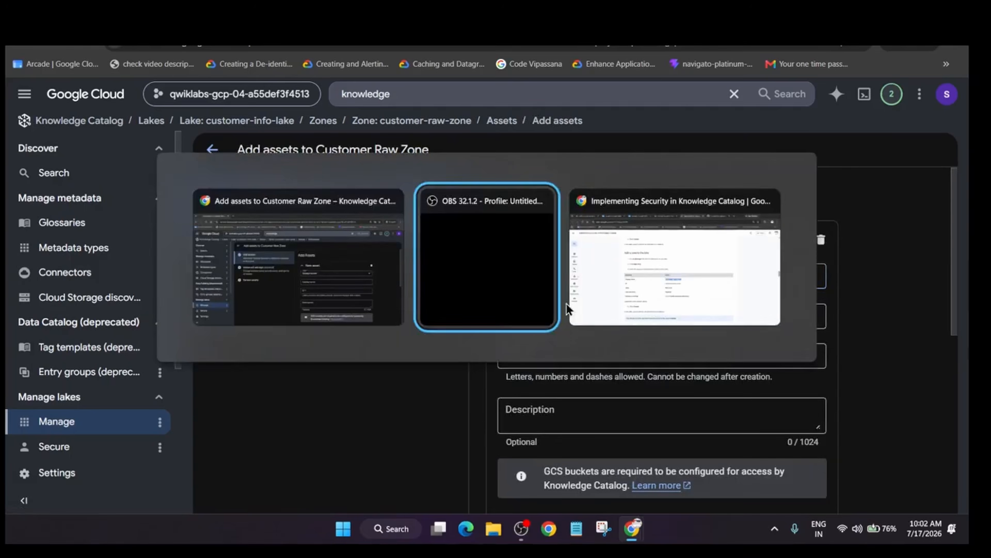
{"action": "scroll", "coordinate": [491, 350], "scroll_direction": "down", "scroll_amount": 3}
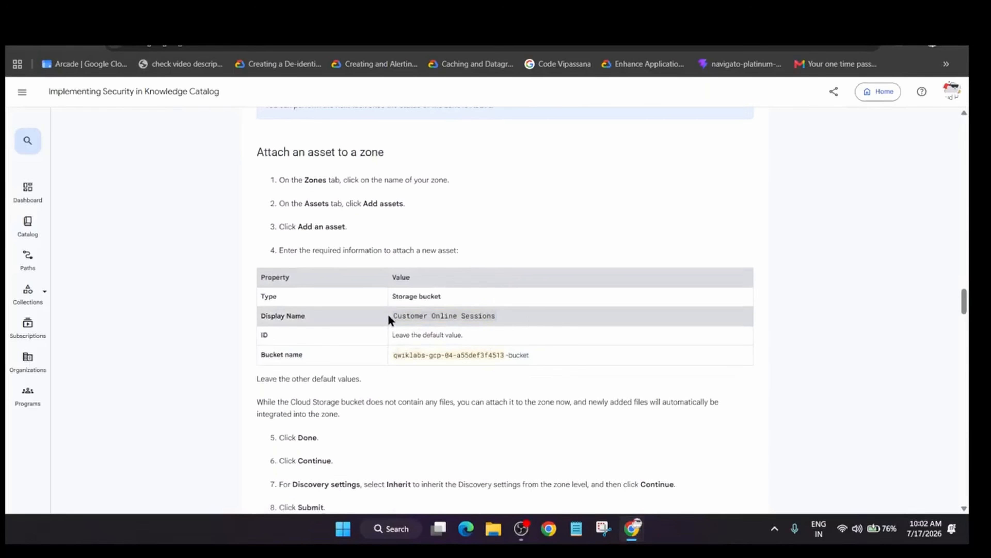
{"action": "key", "text": "alt+Tab"}
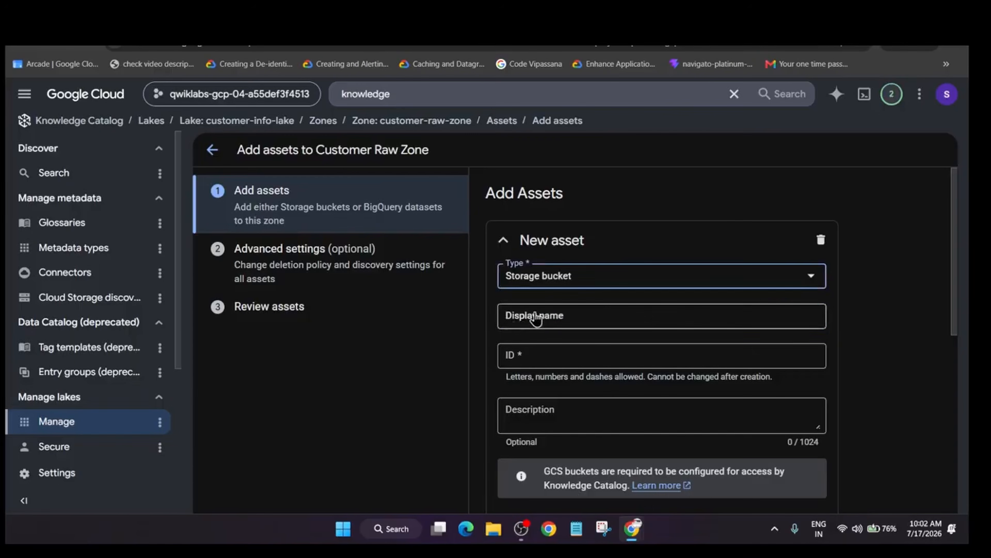
{"action": "left_click", "coordinate": [534, 316]}
{"action": "type", "text": "Customer Online Sessions"}
Choose qwiklabs-gcp-04-a55def3f4513-bucket as the asset's bucket and finish the asset entry.
{"action": "scroll", "coordinate": [819, 336], "scroll_direction": "down", "scroll_amount": 8}
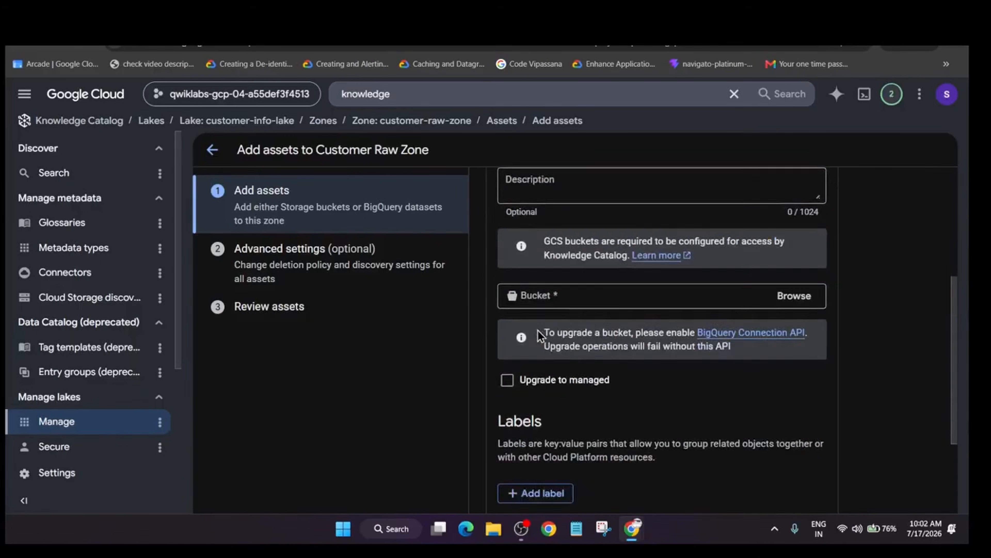
{"action": "left_click", "coordinate": [796, 211]}
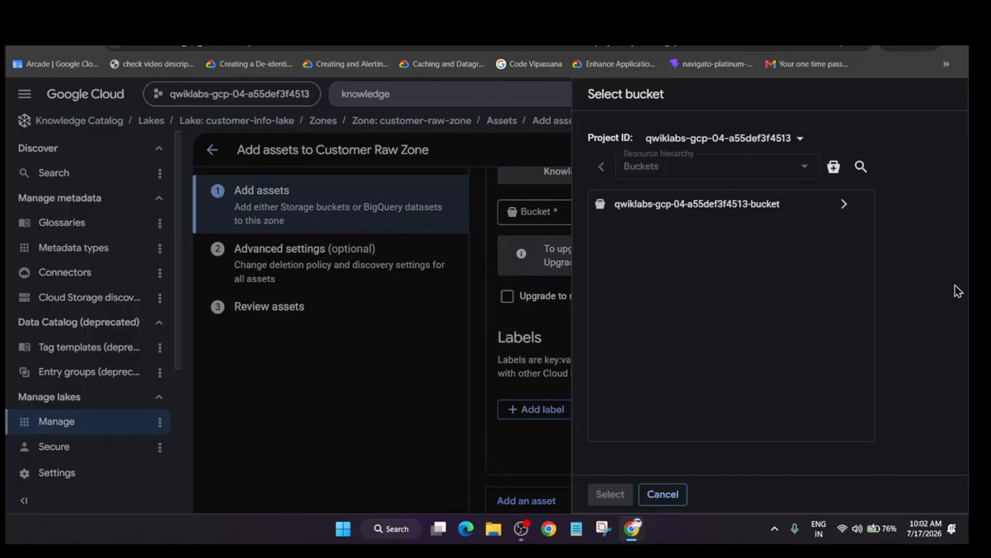
{"action": "double_click", "coordinate": [715, 203]}
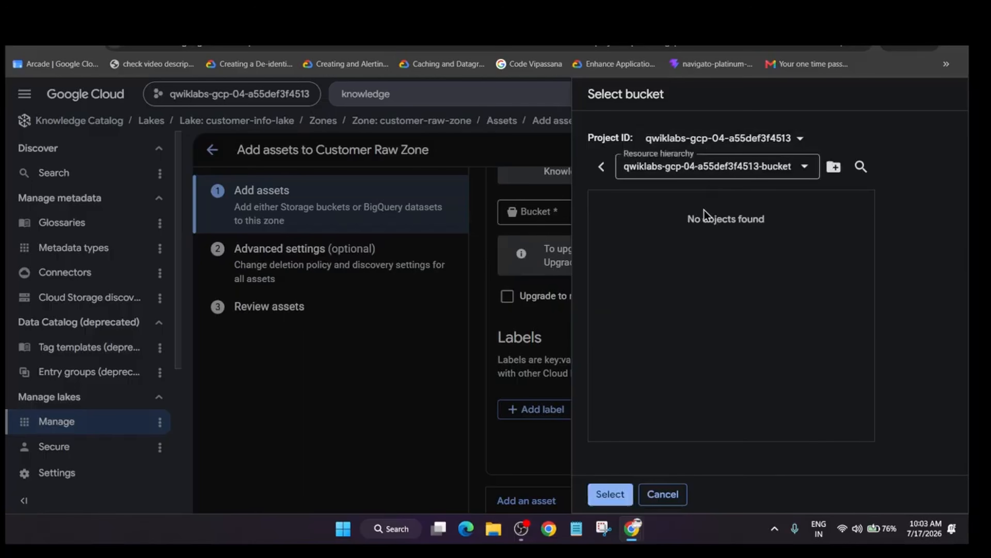
{"action": "left_click", "coordinate": [610, 494]}
{"action": "left_click", "coordinate": [800, 453]}
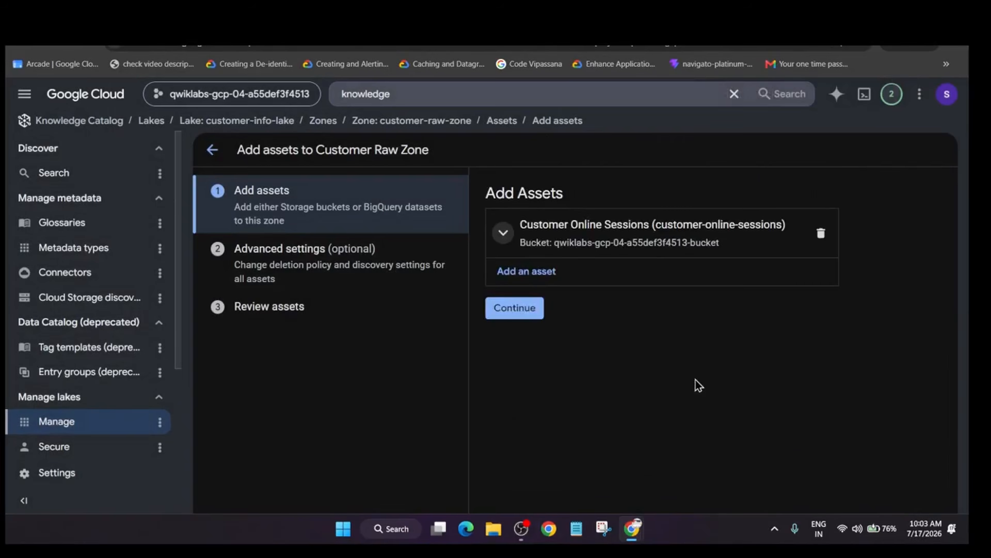
Review the remaining asset steps on the lab page, keep discovery settings on Inherit, and submit the asset.
{"action": "key", "text": "alt+Tab"}
{"action": "scroll", "coordinate": [554, 350], "scroll_direction": "down", "scroll_amount": 3}
{"action": "key", "text": "alt+Tab"}
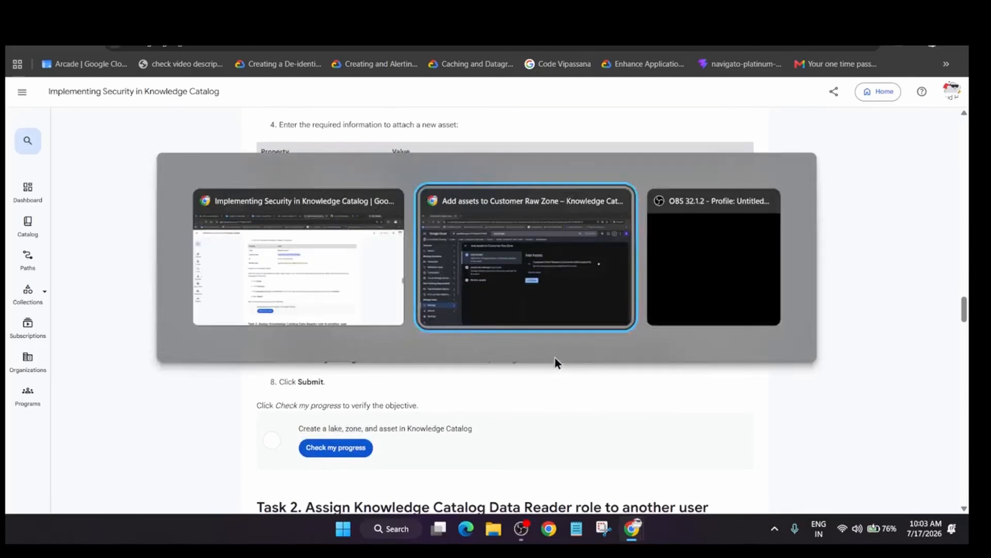
{"action": "left_click", "coordinate": [515, 307]}
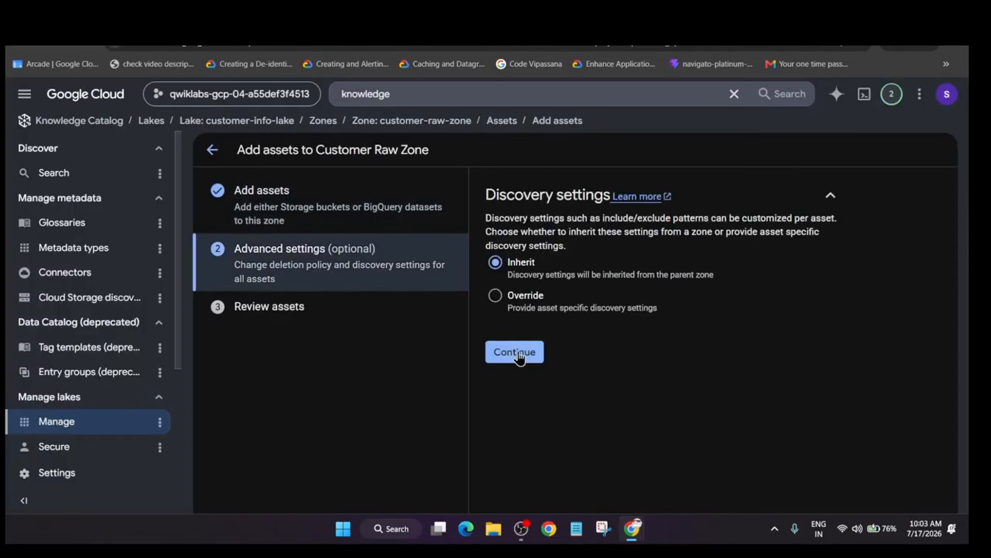
{"action": "left_click", "coordinate": [515, 352]}
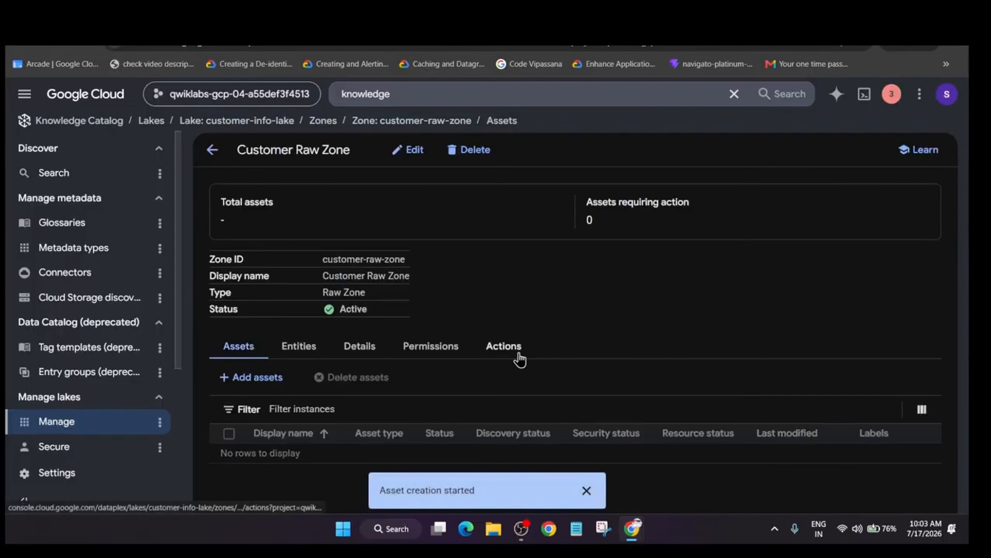
Switch to the lab page and check the progress of the "Create a lake, zone, and asset in Knowledge Catalog" objective.
{"action": "key", "text": "alt+Tab"}
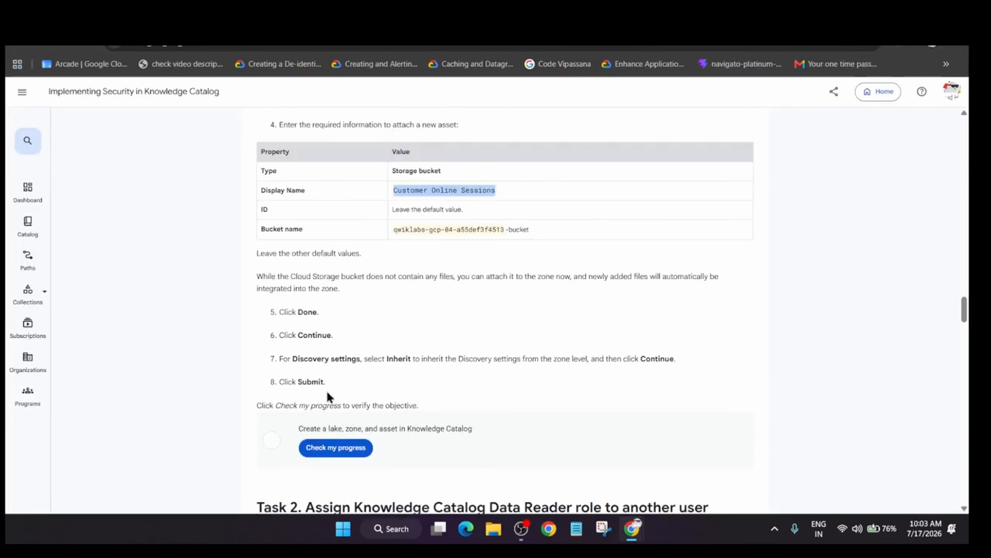
{"action": "scroll", "coordinate": [326, 390], "scroll_direction": "down", "scroll_amount": 2}
{"action": "left_click", "coordinate": [345, 387]}
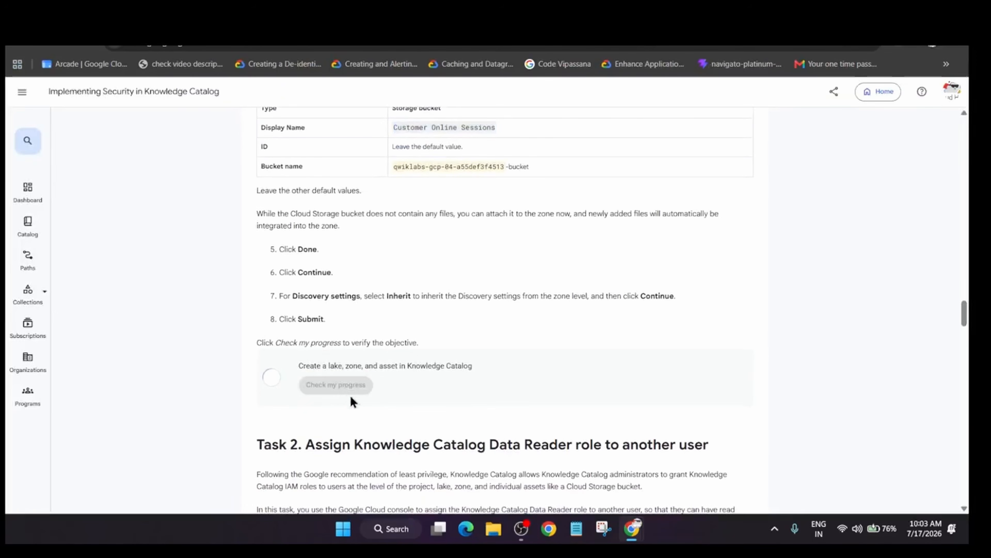
{"action": "scroll", "coordinate": [353, 399], "scroll_direction": "down", "scroll_amount": 4}
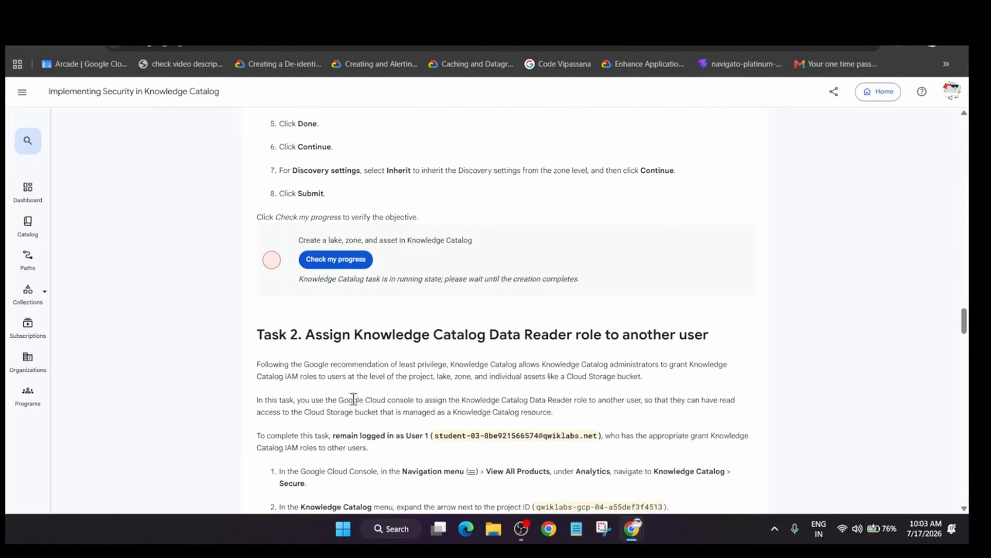
{"action": "scroll", "coordinate": [354, 399], "scroll_direction": "down", "scroll_amount": 2}
{"action": "left_click", "coordinate": [347, 201]}
Back in the Google Cloud console, dismiss the message and retry creating the Customer Online Sessions asset from the notifications.
{"action": "key", "text": "alt+Tab"}
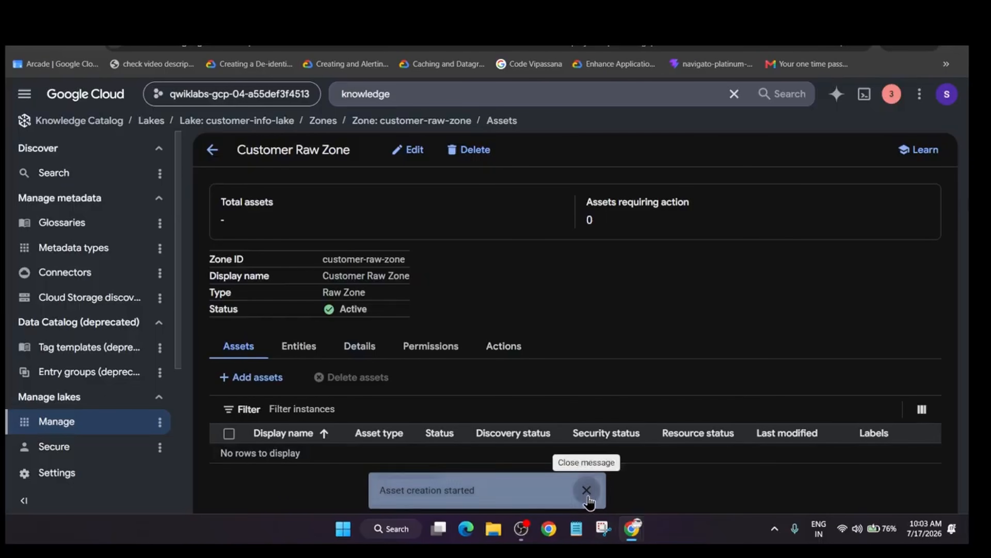
{"action": "left_click", "coordinate": [587, 491]}
{"action": "left_click", "coordinate": [892, 103]}
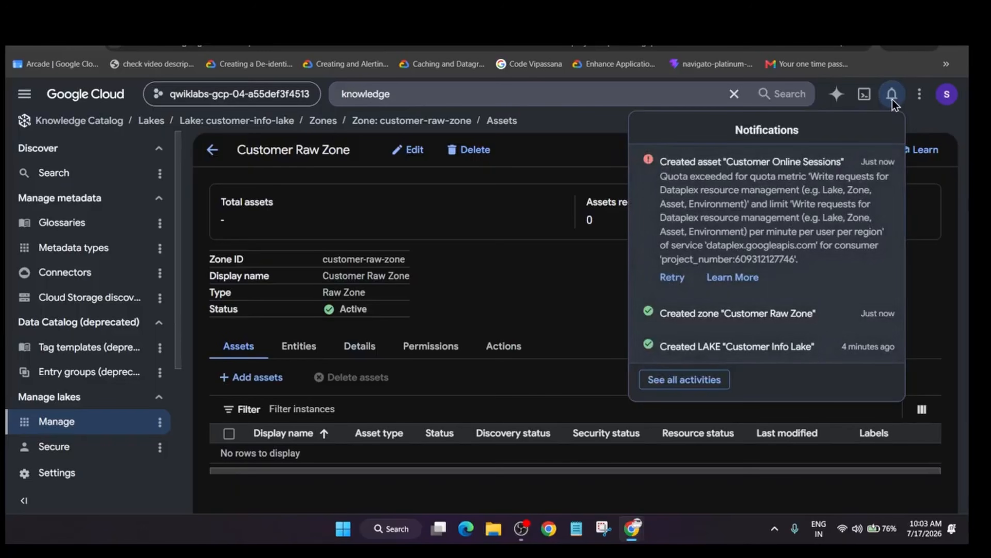
{"action": "left_click", "coordinate": [672, 277]}
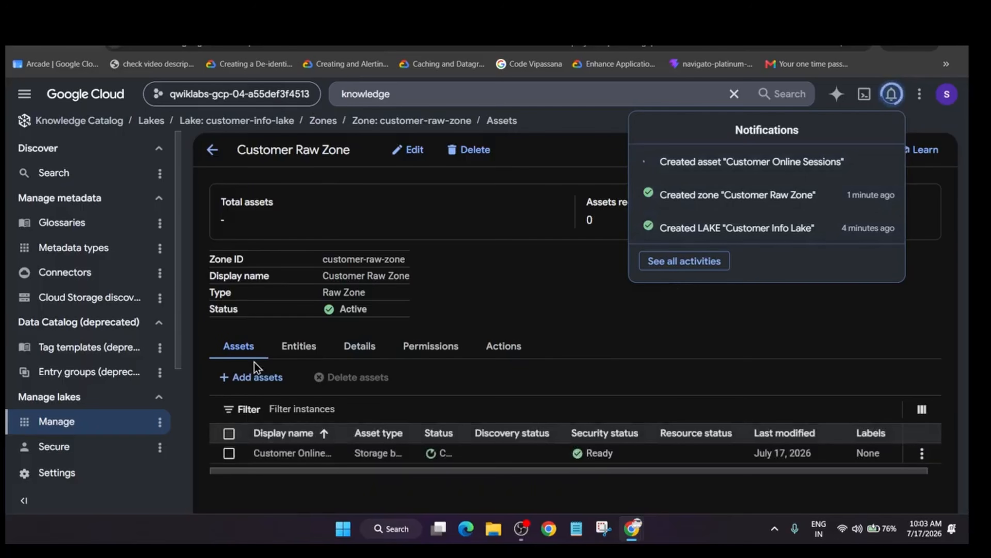
{"action": "left_click", "coordinate": [446, 458]}
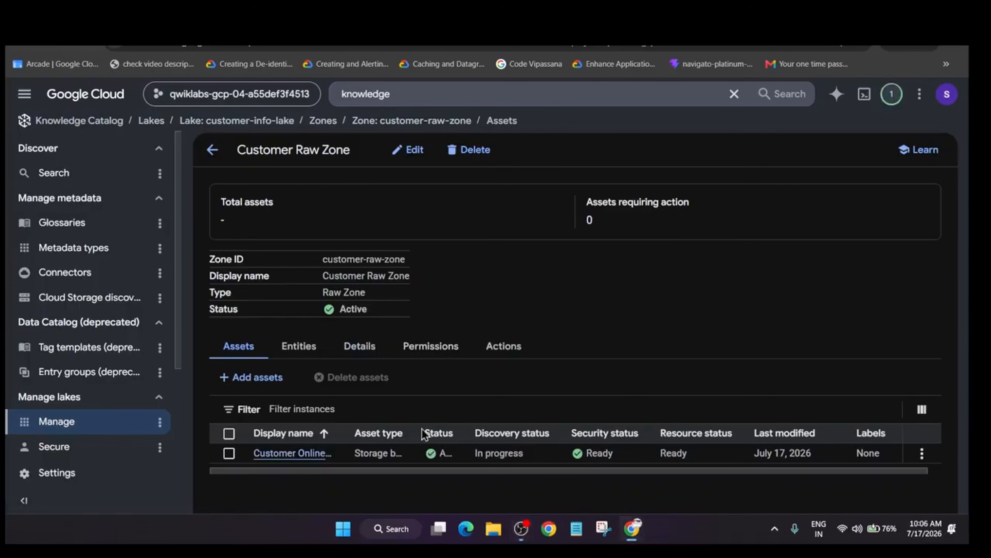
Recheck the lake, zone and asset objective on the lab page and read the Task 2 instructions.
{"action": "key", "text": "alt+Tab"}
{"action": "scroll", "coordinate": [339, 234], "scroll_direction": "up", "scroll_amount": 4}
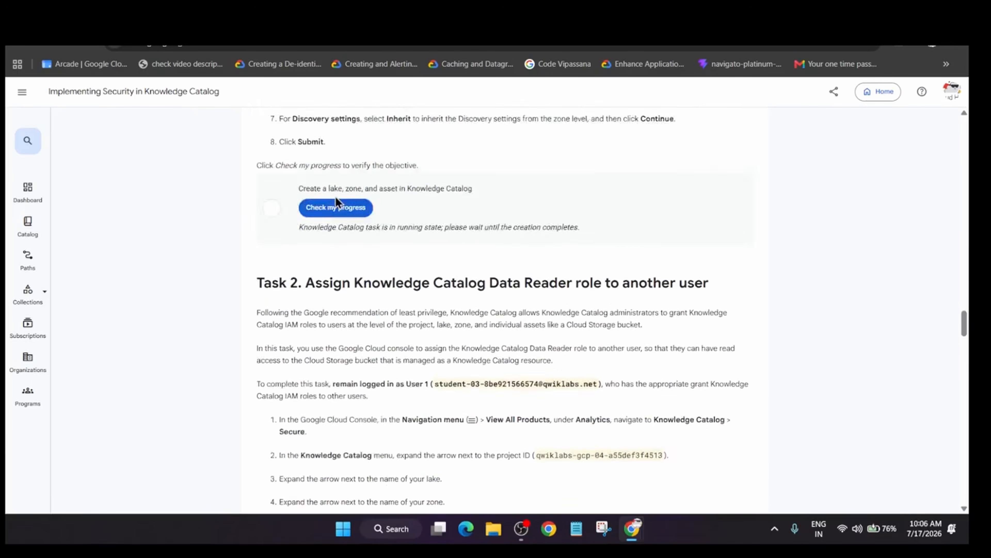
{"action": "left_click", "coordinate": [341, 330]}
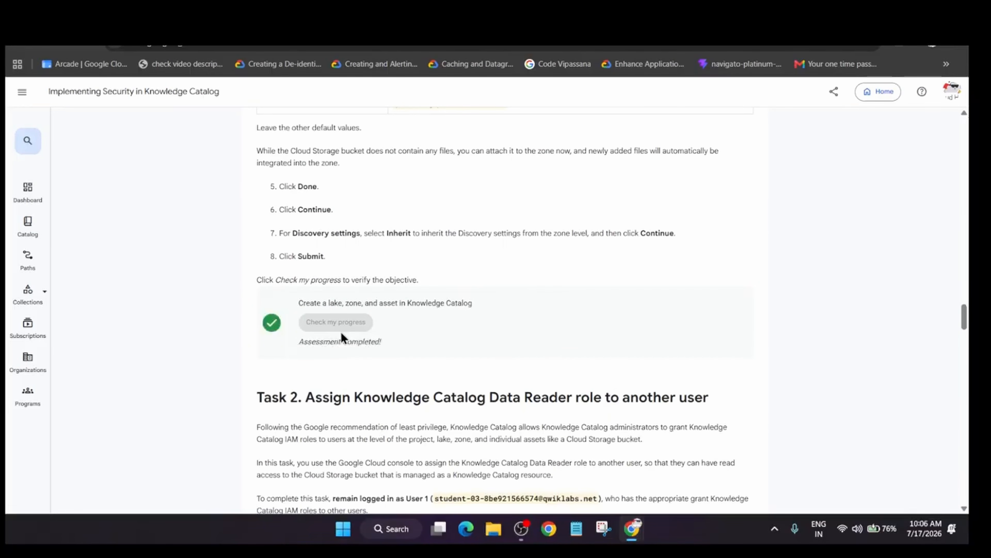
{"action": "scroll", "coordinate": [315, 313], "scroll_direction": "down", "scroll_amount": 8}
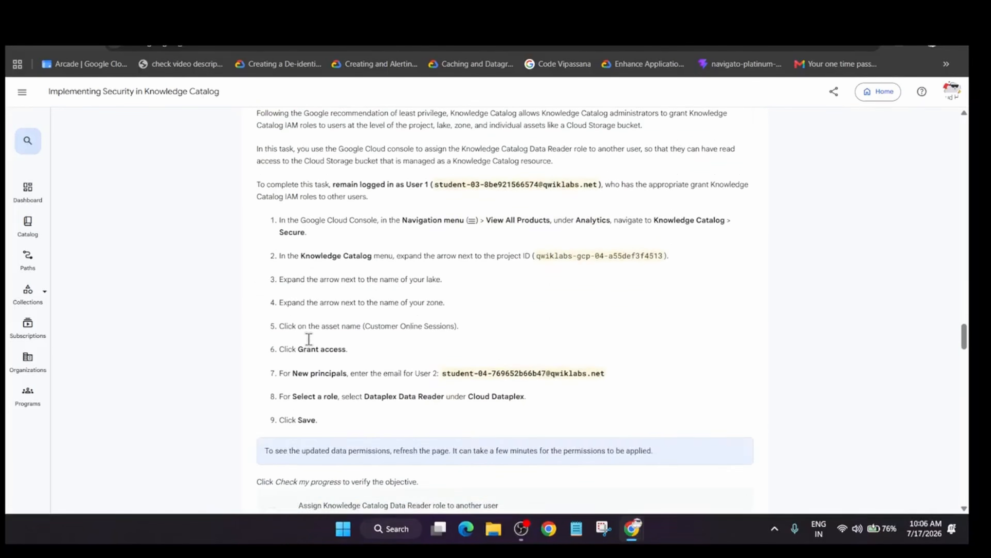
Back in the Google Cloud console, open Knowledge Catalog Secure and expand the project, Customer Info Lake and Customer Raw Zone.
{"action": "key", "text": "alt+Tab"}
{"action": "scroll", "coordinate": [47, 336], "scroll_direction": "down", "scroll_amount": 3}
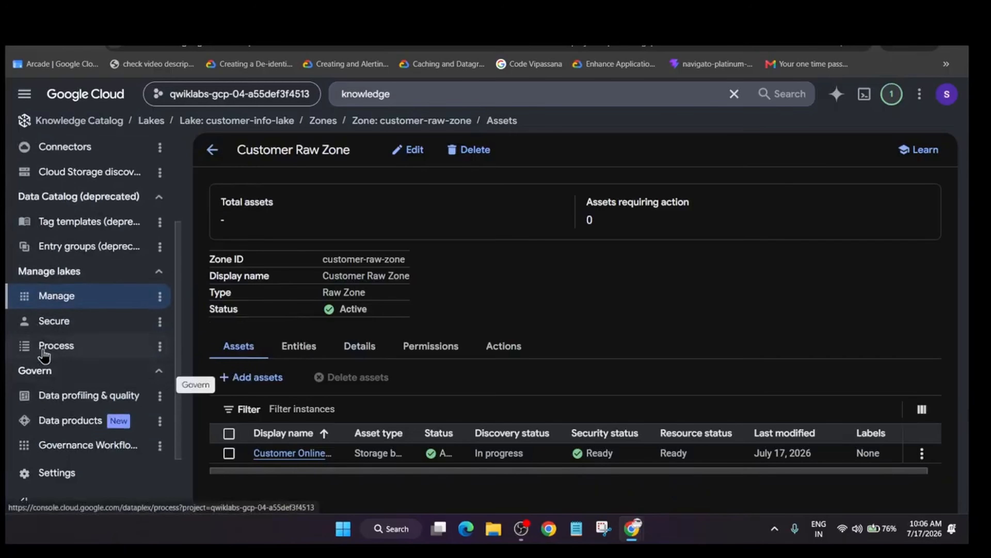
{"action": "left_click", "coordinate": [44, 332]}
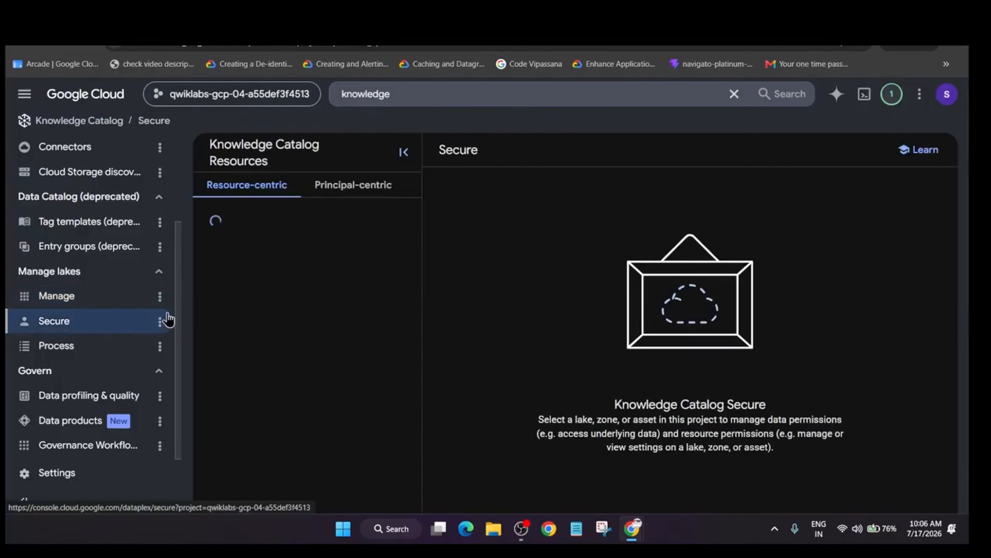
{"action": "left_click", "coordinate": [212, 256]}
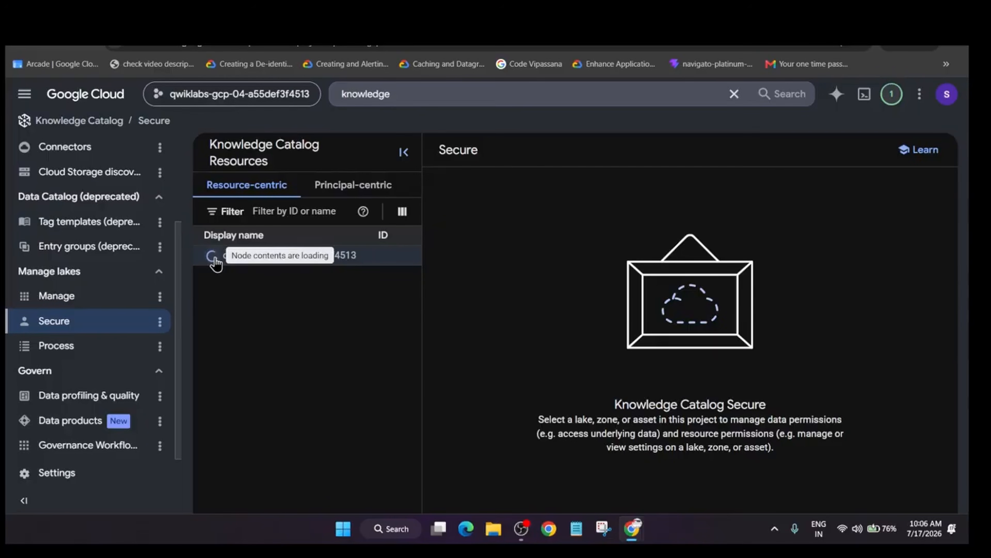
{"action": "left_click", "coordinate": [219, 278]}
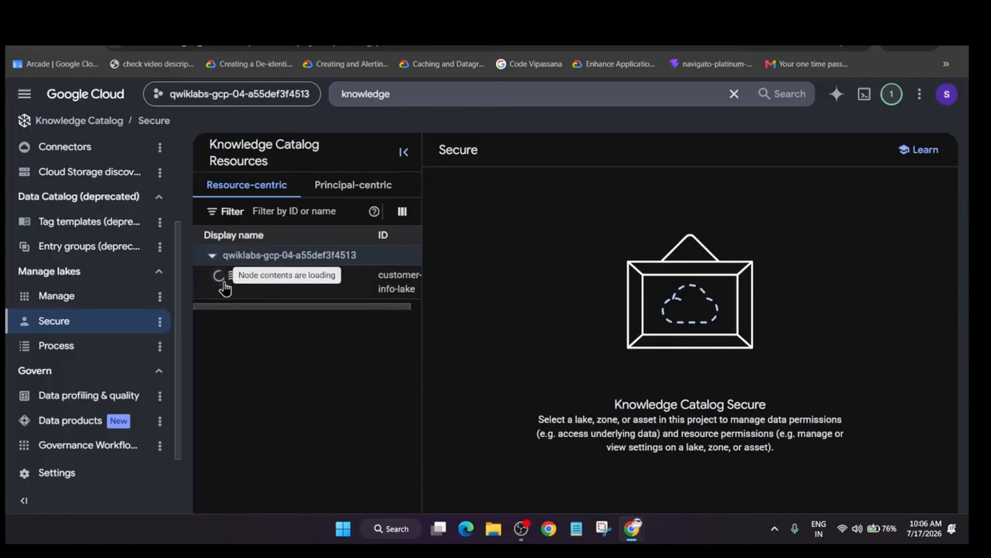
{"action": "left_click", "coordinate": [223, 307]}
{"action": "left_click", "coordinate": [226, 309]}
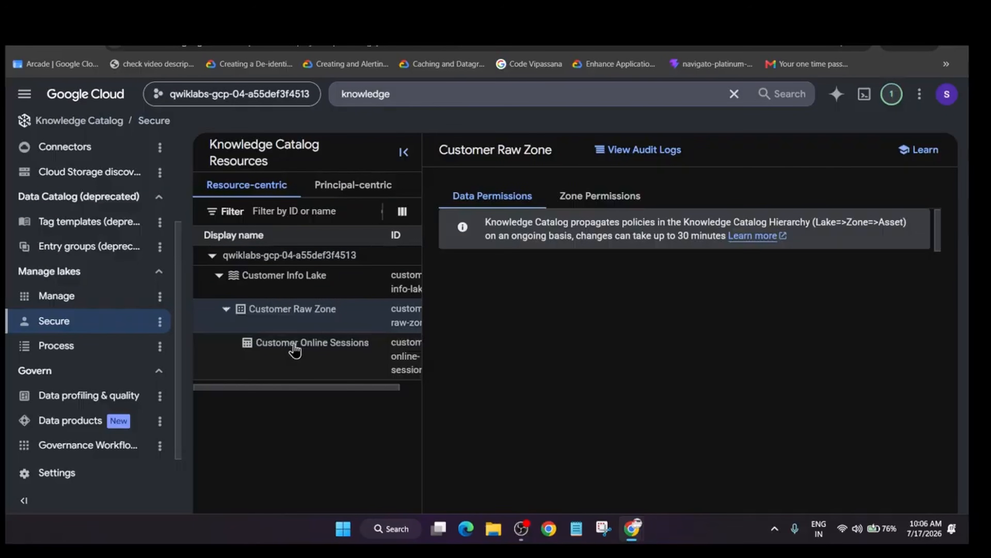
Start granting access to the Customer Online Sessions asset and enter User 2's email from the lab page as the new principal.
{"action": "left_click", "coordinate": [294, 345]}
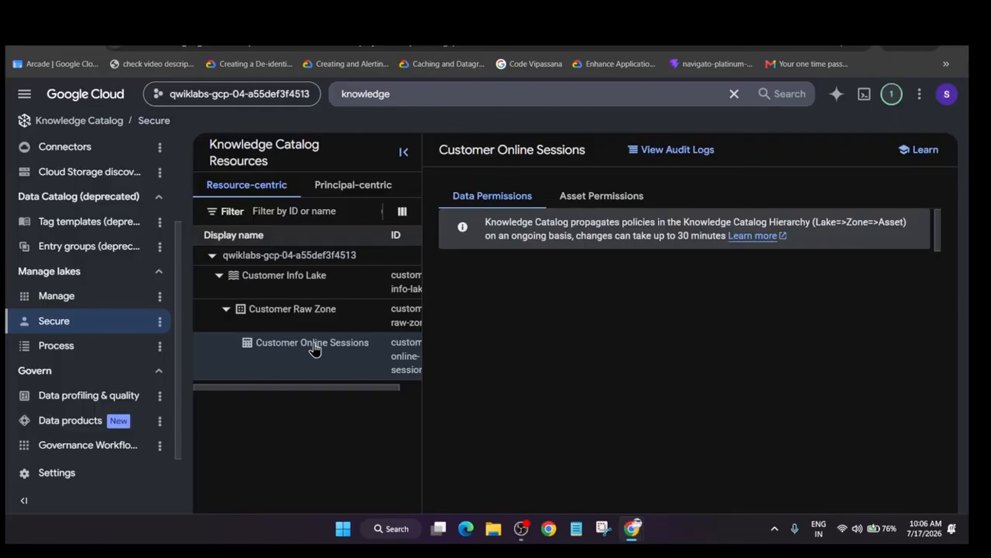
{"action": "left_click", "coordinate": [473, 307]}
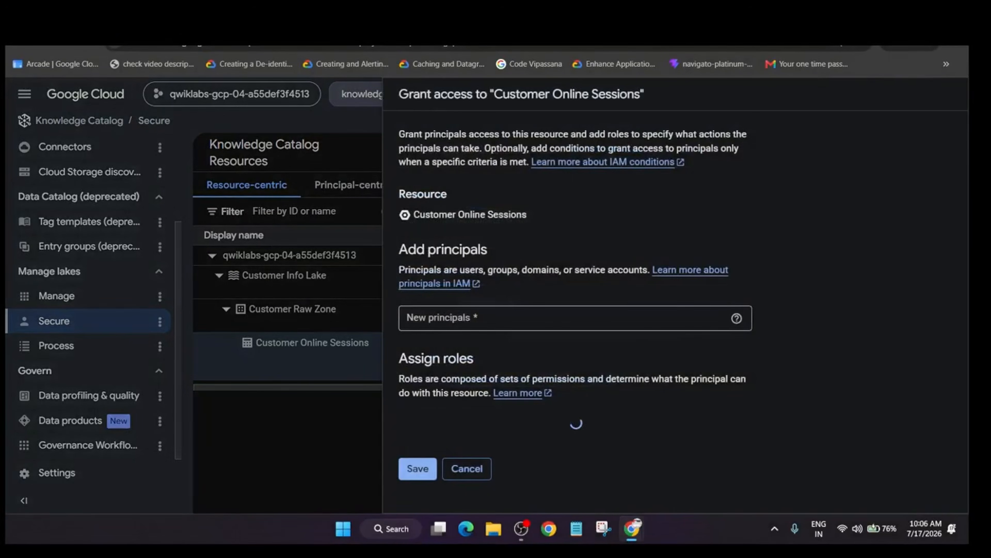
{"action": "key", "text": "alt+Tab"}
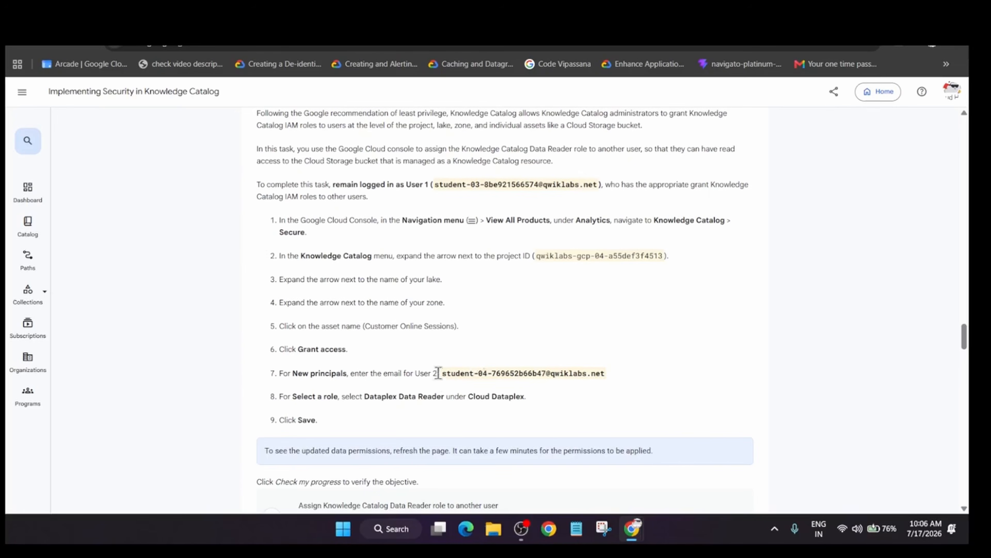
{"action": "left_click_drag", "start_coordinate": [443, 373], "coordinate": [616, 392]}
{"action": "key", "text": "ctrl+c"}
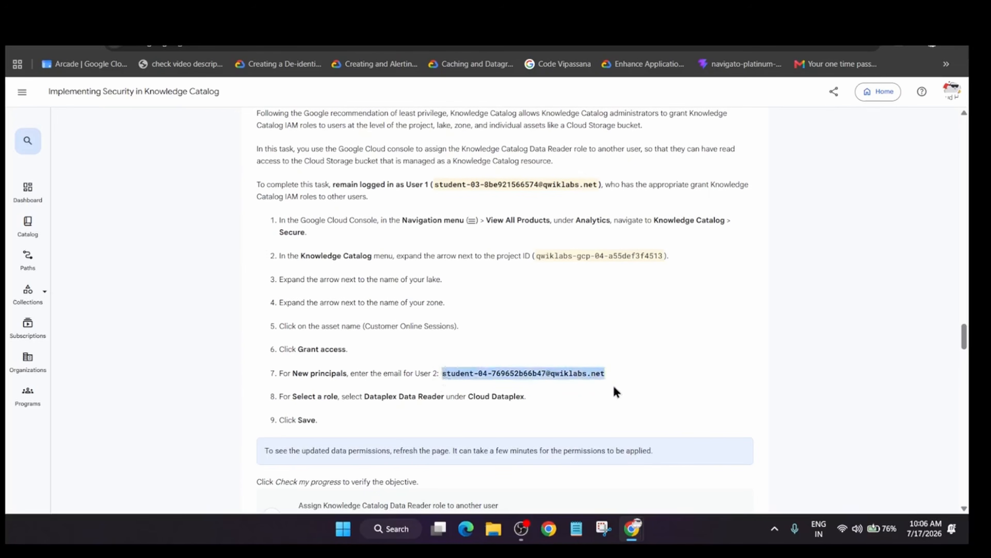
{"action": "key", "text": "alt+Tab"}
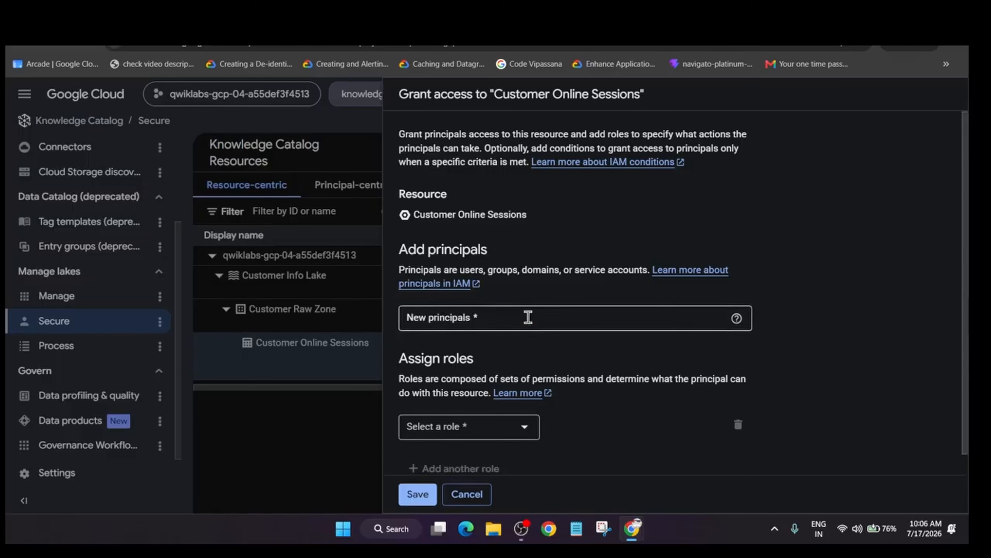
{"action": "left_click", "coordinate": [526, 317]}
{"action": "key", "text": "ctrl+v"}
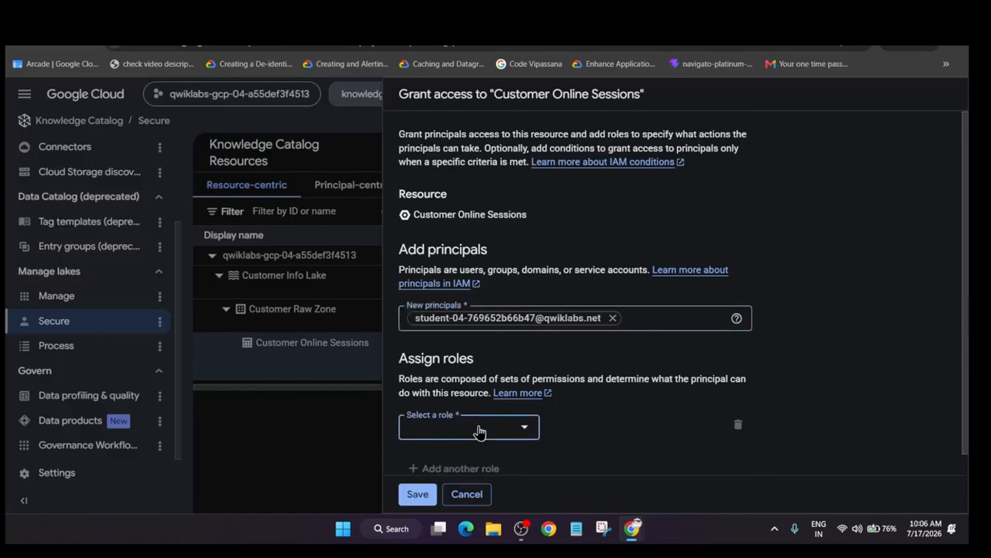
Assign the principal the Dataplex Data Reader role from the additional Cloud Dataplex roles.
{"action": "left_click", "coordinate": [476, 427]}
{"action": "mouse_move", "coordinate": [497, 321]}
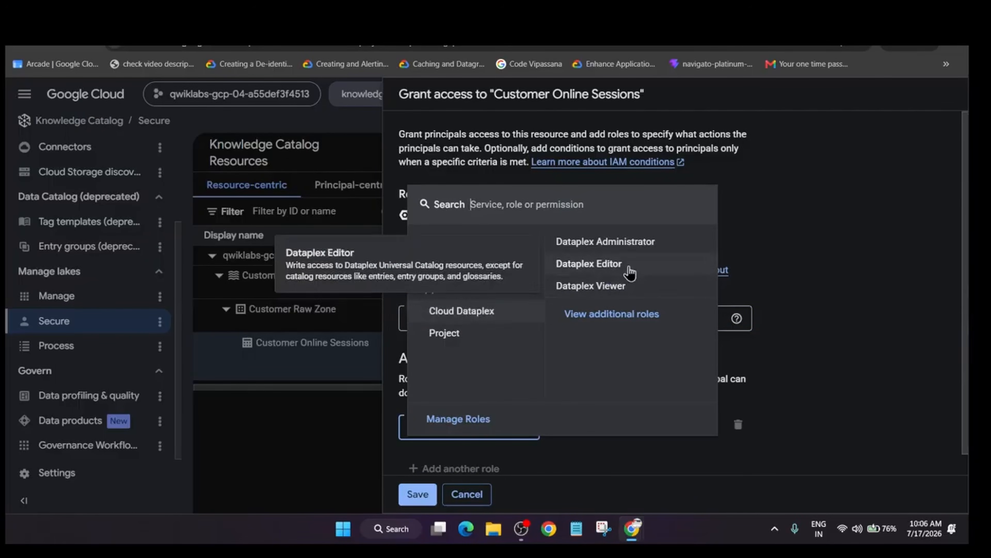
{"action": "left_click", "coordinate": [625, 314]}
{"action": "key", "text": "alt+Tab"}
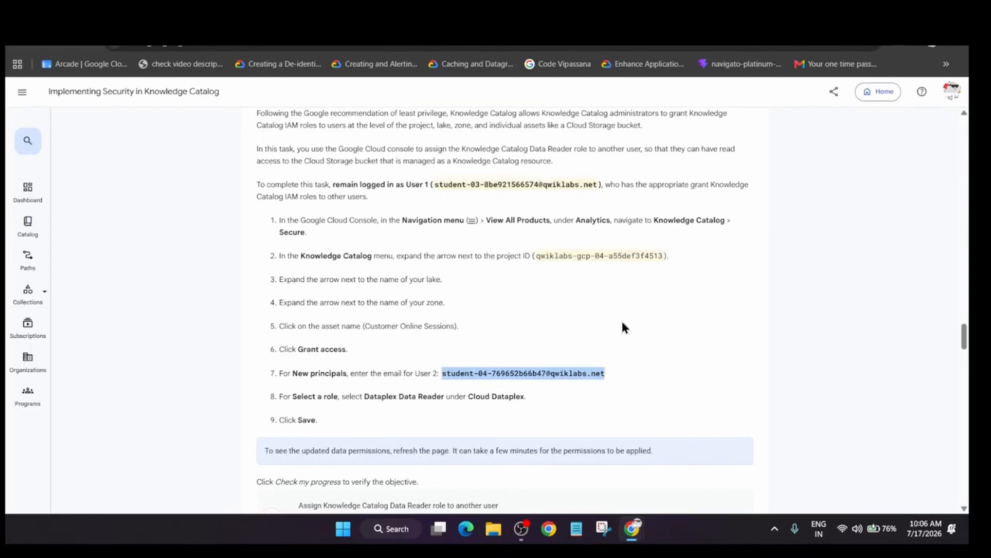
{"action": "key", "text": "alt+Tab"}
{"action": "left_click", "coordinate": [656, 356]}
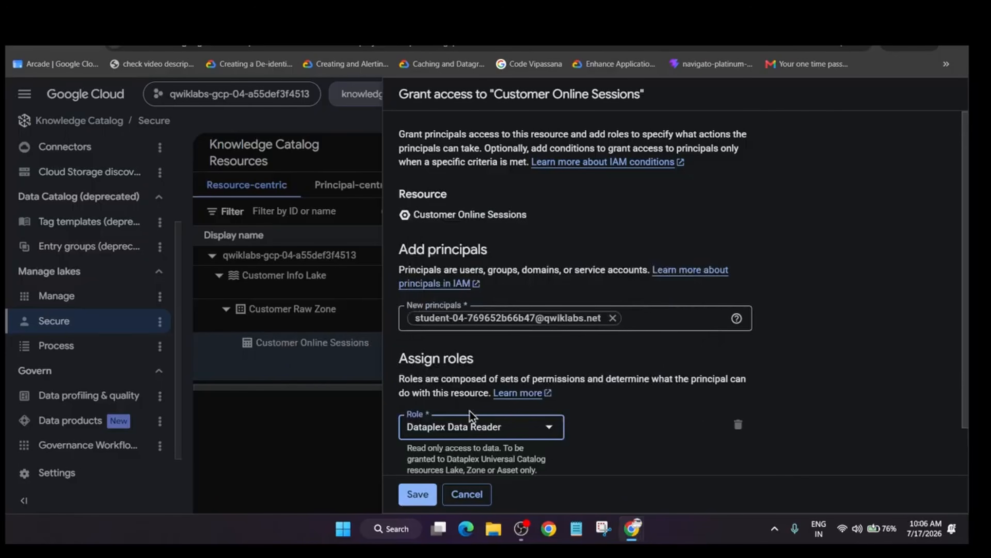
Add a second role for the principal and set it to Dataplex Data Writer.
{"action": "left_click", "coordinate": [455, 451]}
{"action": "left_click", "coordinate": [468, 453]}
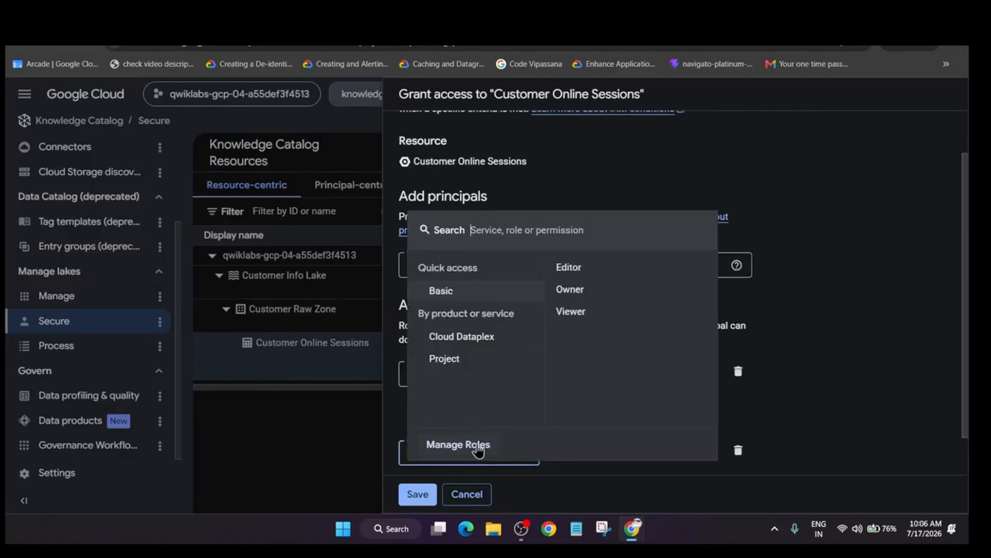
{"action": "mouse_move", "coordinate": [504, 346]}
{"action": "left_click", "coordinate": [601, 340]}
{"action": "scroll", "coordinate": [607, 376], "scroll_direction": "down", "scroll_amount": 2}
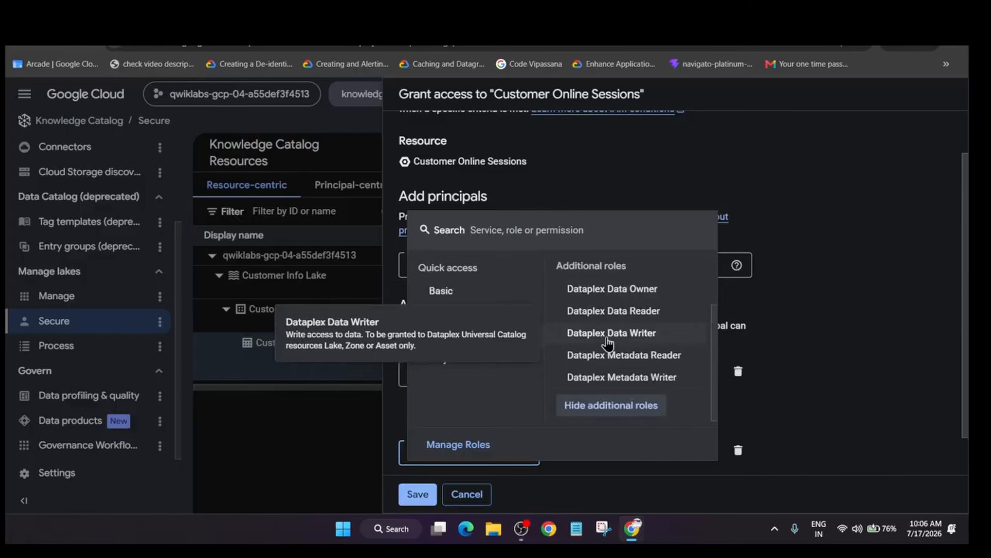
{"action": "left_click", "coordinate": [589, 332]}
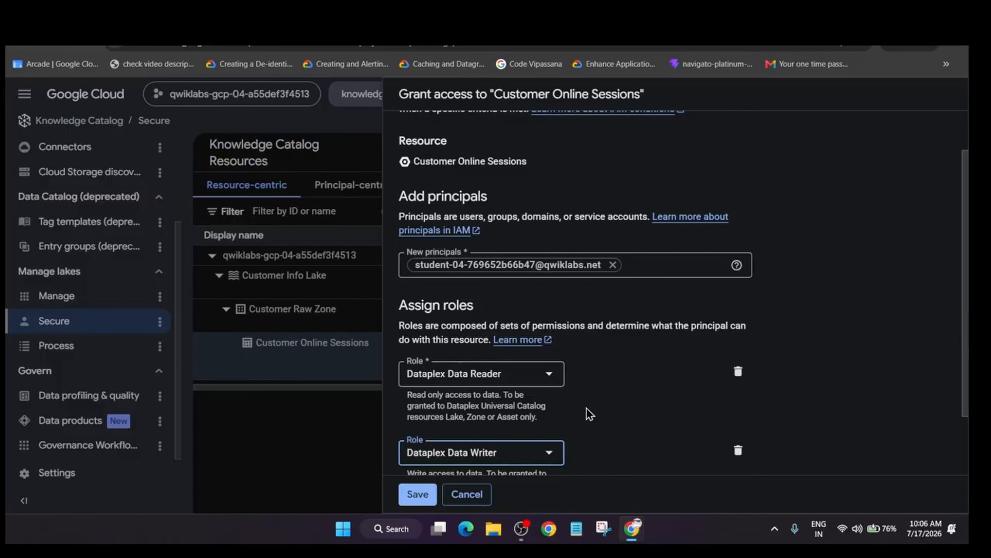
Compare the role required in the lab's Task 2 instructions with the first role chosen in the access grant.
{"action": "key", "text": "alt+Tab"}
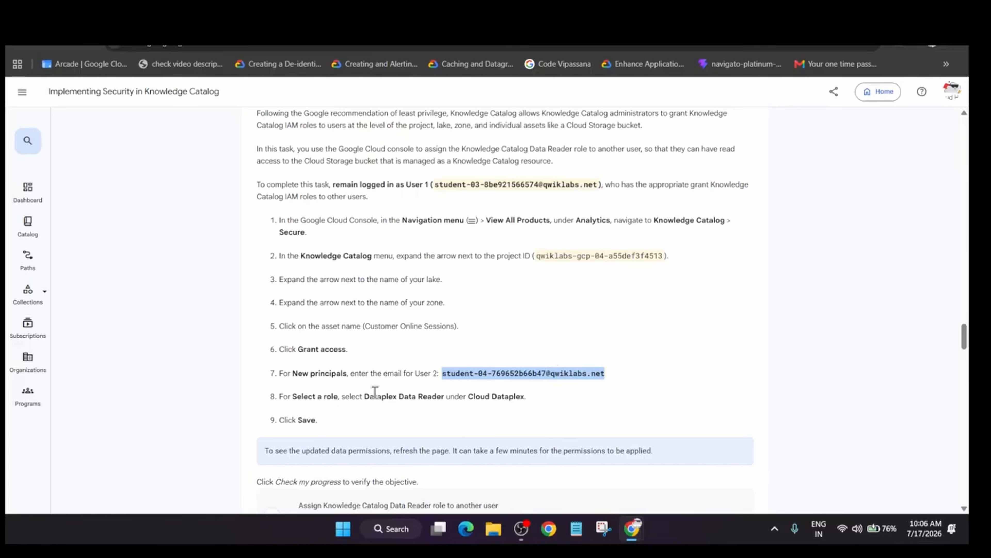
{"action": "left_click_drag", "start_coordinate": [364, 396], "coordinate": [437, 394]}
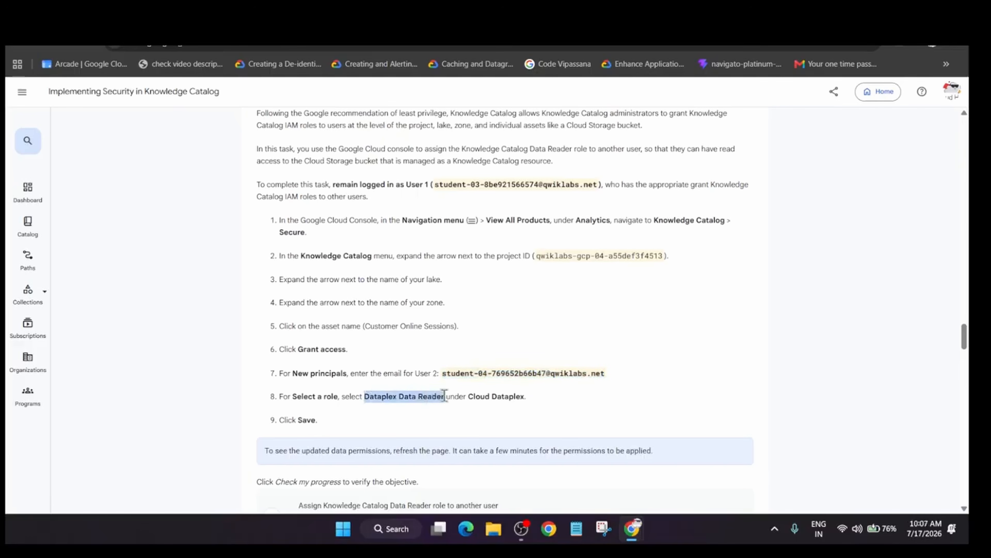
{"action": "key", "text": "alt+Tab"}
{"action": "left_click", "coordinate": [537, 374]}
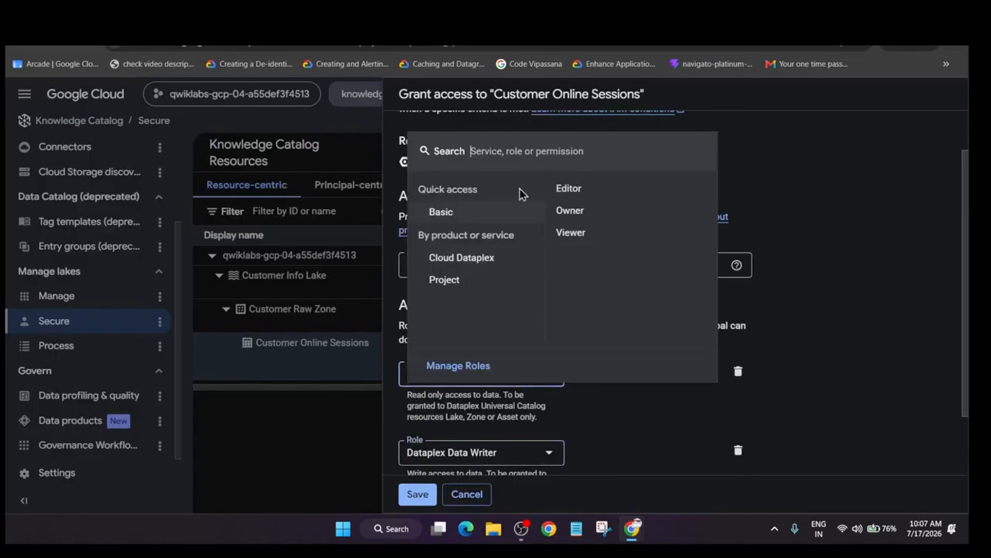
{"action": "key", "text": "alt+Tab"}
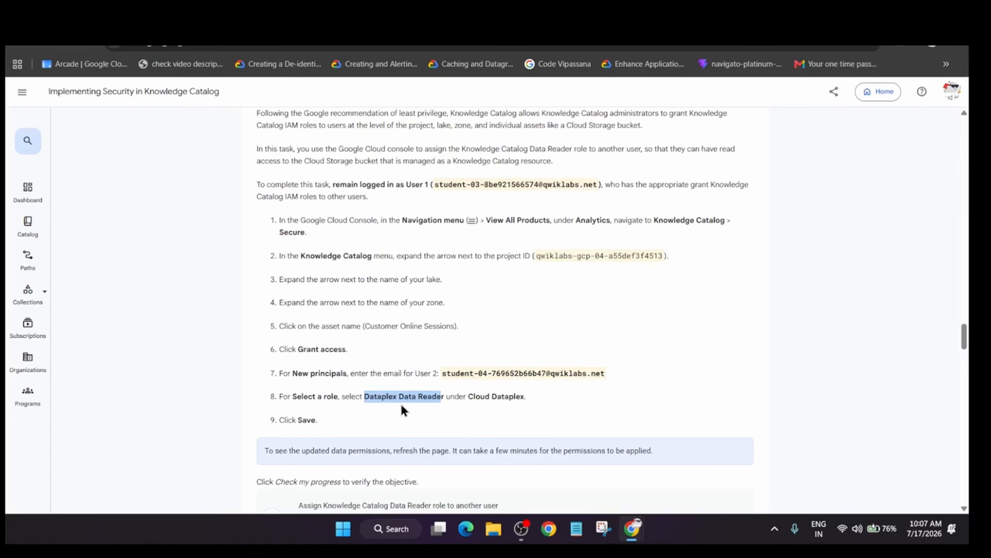
Check the progress of the "Assign Knowledge Catalog Data Reader role to another user" objective on the lab page.
{"action": "scroll", "coordinate": [401, 403], "scroll_direction": "down", "scroll_amount": 8}
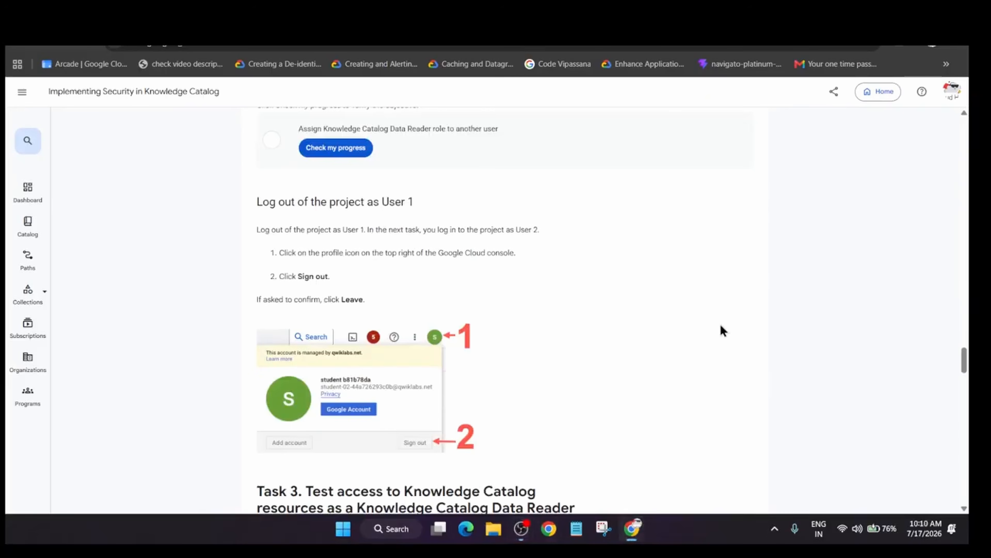
{"action": "scroll", "coordinate": [356, 333], "scroll_direction": "up", "scroll_amount": 3}
{"action": "left_click", "coordinate": [328, 272]}
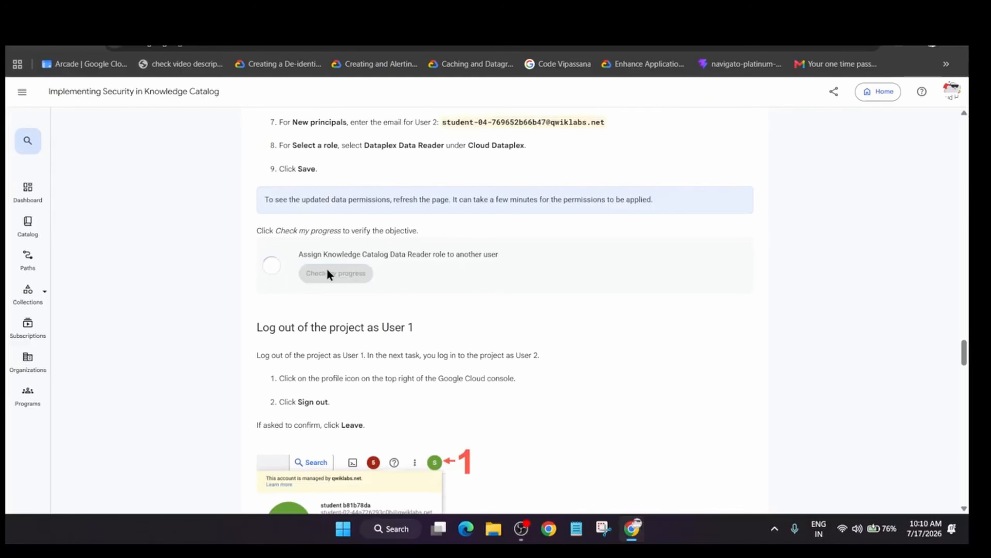
{"action": "scroll", "coordinate": [328, 272], "scroll_direction": "up", "scroll_amount": 8}
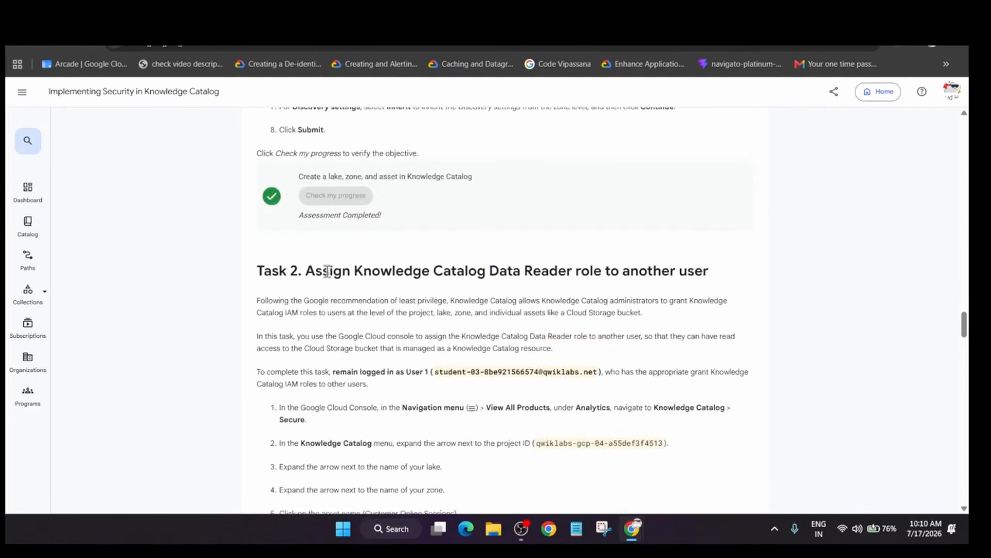
{"action": "scroll", "coordinate": [327, 272], "scroll_direction": "up", "scroll_amount": 5}
{"action": "scroll", "coordinate": [326, 270], "scroll_direction": "down", "scroll_amount": 12}
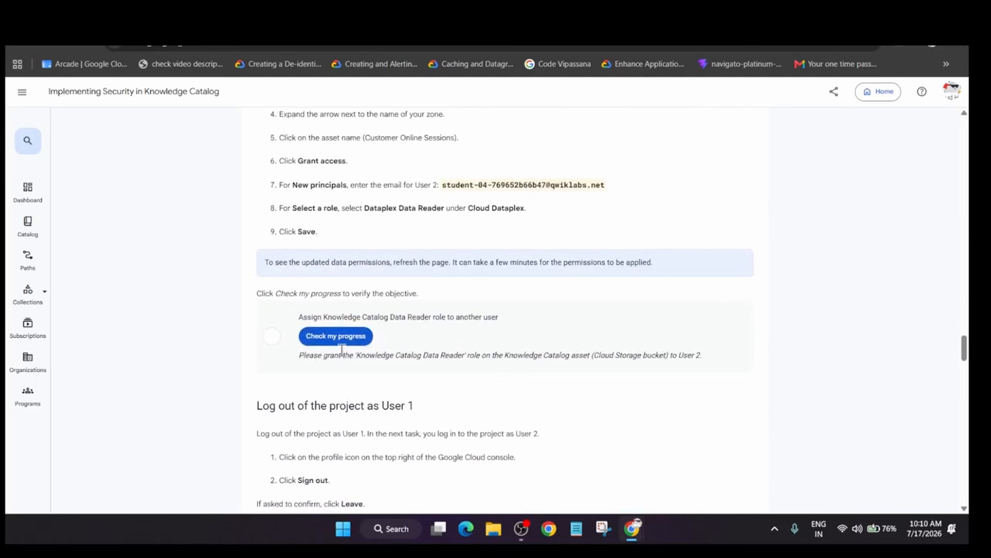
{"action": "left_click", "coordinate": [340, 336]}
Return to the Google Cloud console and save the Data Reader and Data Writer access grant for Customer Online Sessions.
{"action": "key", "text": "alt+Tab"}
{"action": "key", "text": "alt+Tab"}
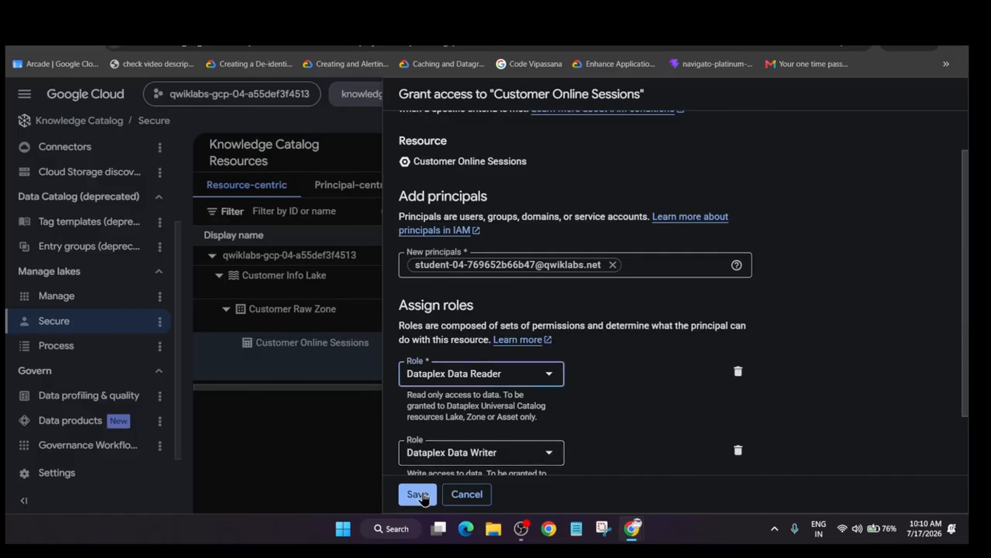
{"action": "left_click", "coordinate": [417, 495]}
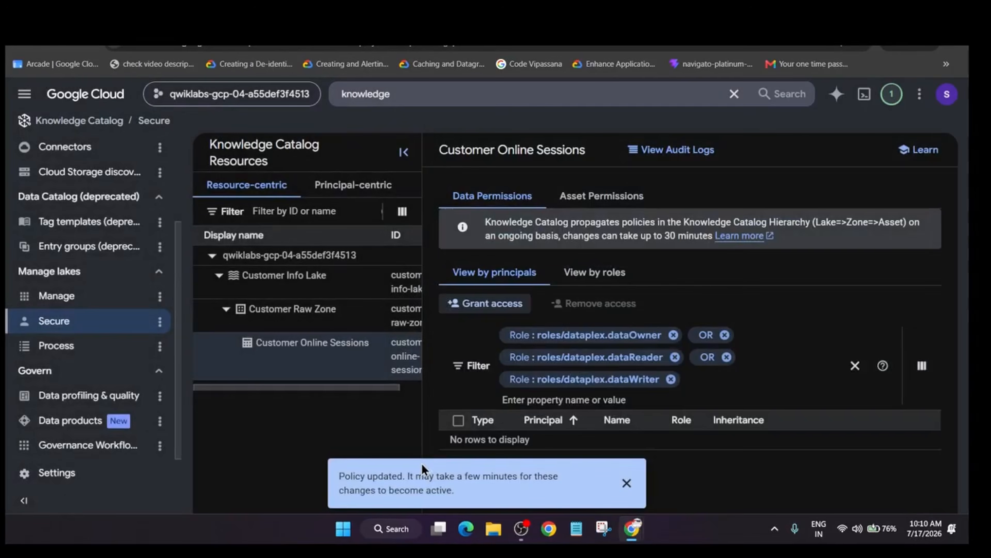
Switch to the lab page, recheck the Data Reader role objective and review the role named in the Task 2 instructions.
{"action": "key", "text": "alt+Tab"}
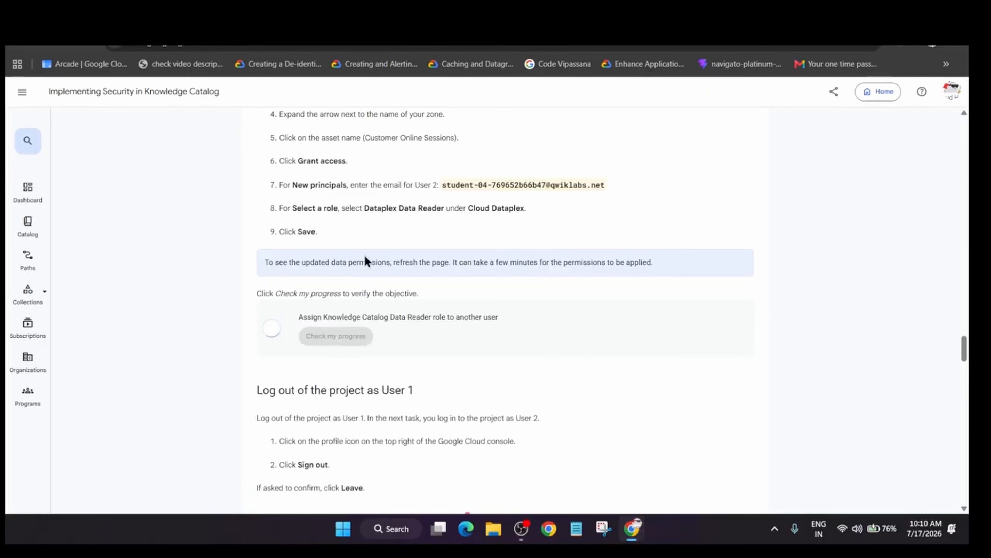
{"action": "left_click_drag", "start_coordinate": [374, 204], "coordinate": [427, 215]}
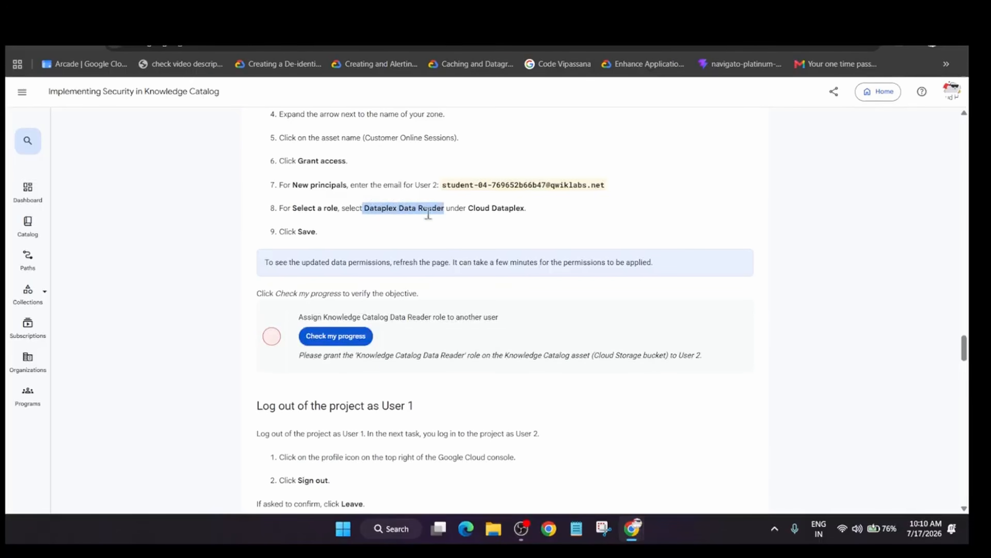
{"action": "left_click", "coordinate": [349, 339]}
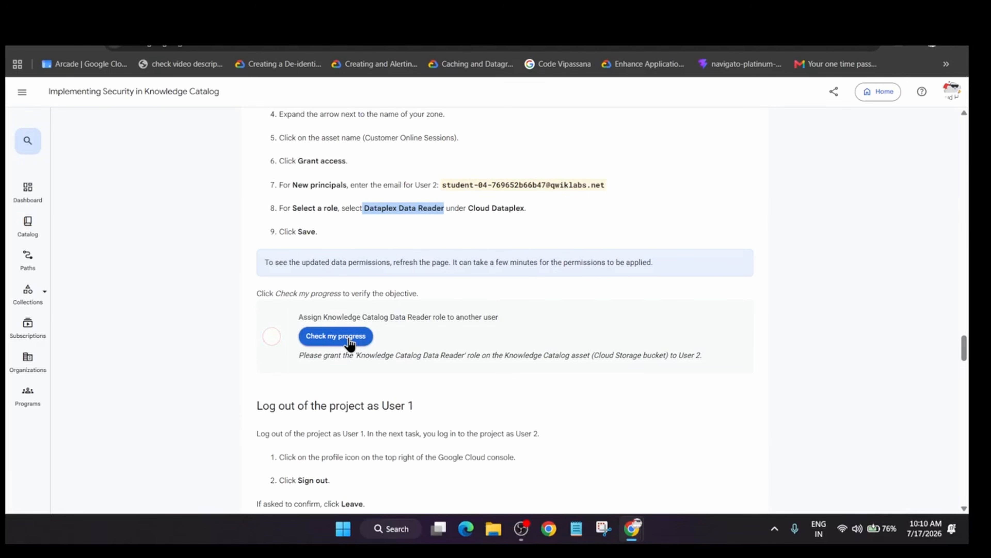
{"action": "left_click", "coordinate": [349, 338]}
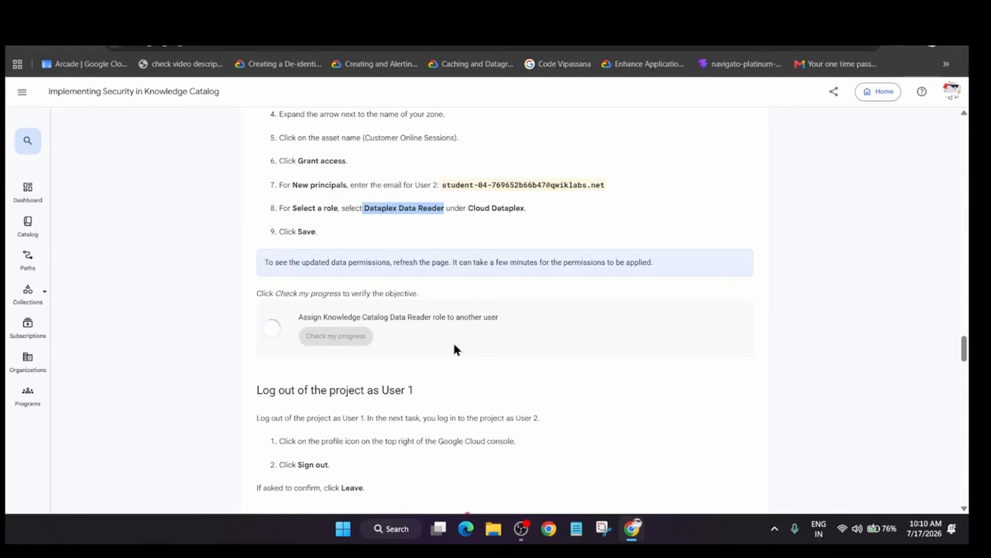
{"action": "scroll", "coordinate": [454, 343], "scroll_direction": "up", "scroll_amount": 8}
{"action": "scroll", "coordinate": [449, 340], "scroll_direction": "up", "scroll_amount": 2}
{"action": "scroll", "coordinate": [449, 340], "scroll_direction": "down", "scroll_amount": 8}
{"action": "left_click_drag", "start_coordinate": [364, 333], "coordinate": [449, 336]}
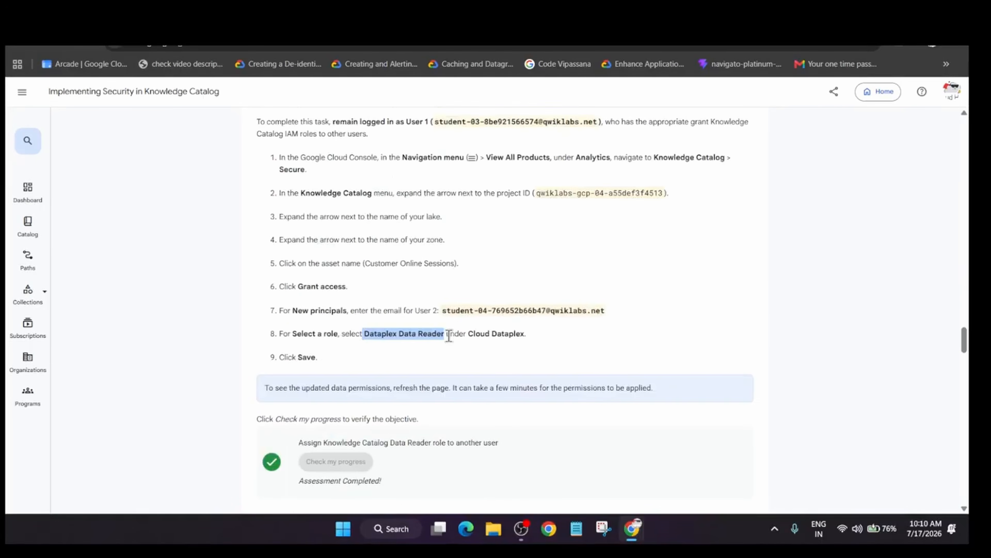
Review the Data Writer role objective and the Task 5 instructions for uploading a file to the Cloud Storage bucket as User 2.
{"action": "scroll", "coordinate": [449, 335], "scroll_direction": "down", "scroll_amount": 5}
{"action": "scroll", "coordinate": [366, 244], "scroll_direction": "down", "scroll_amount": 20}
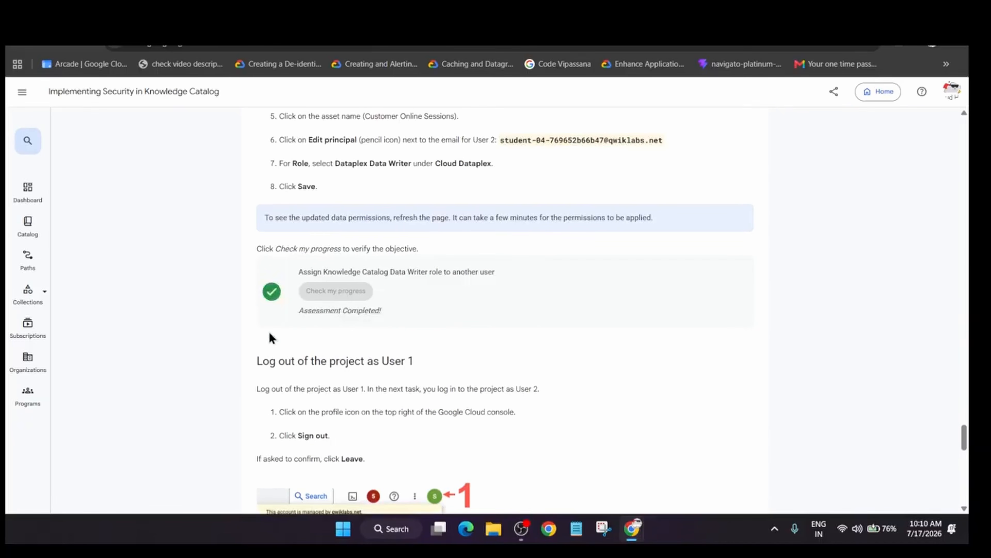
{"action": "scroll", "coordinate": [270, 337], "scroll_direction": "down", "scroll_amount": 14}
{"action": "scroll", "coordinate": [326, 332], "scroll_direction": "up", "scroll_amount": 3}
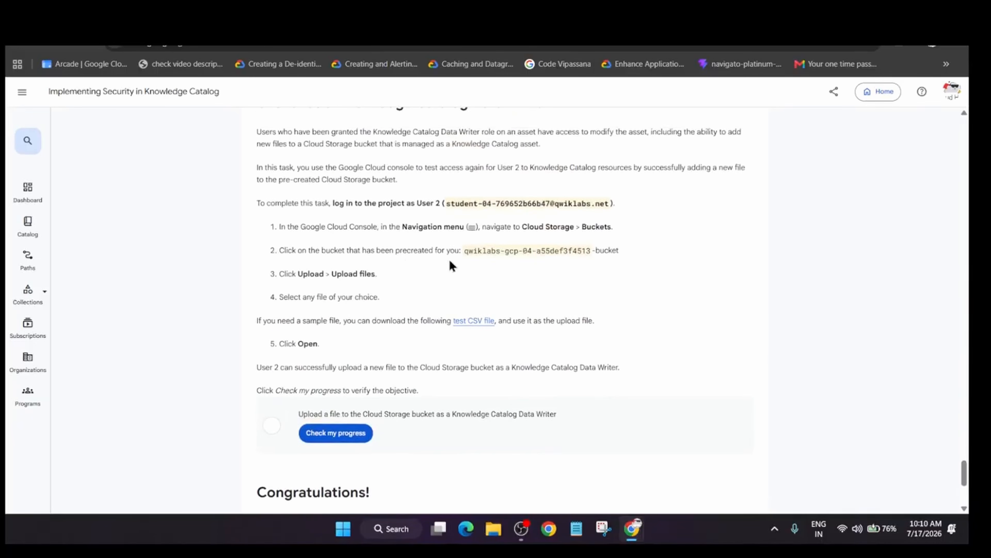
{"action": "scroll", "coordinate": [451, 265], "scroll_direction": "up", "scroll_amount": 5}
{"action": "scroll", "coordinate": [447, 268], "scroll_direction": "down", "scroll_amount": 2}
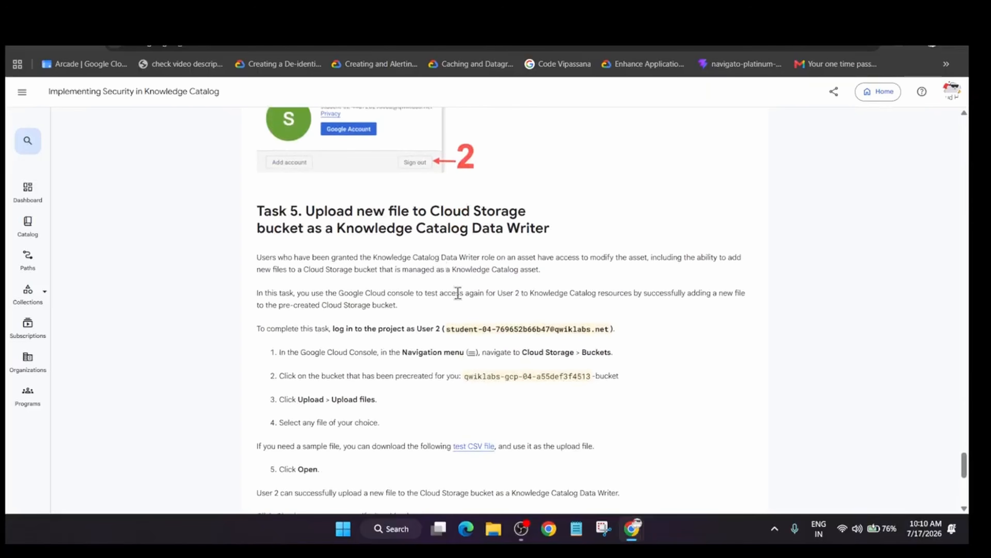
{"action": "key", "text": "alt+Tab"}
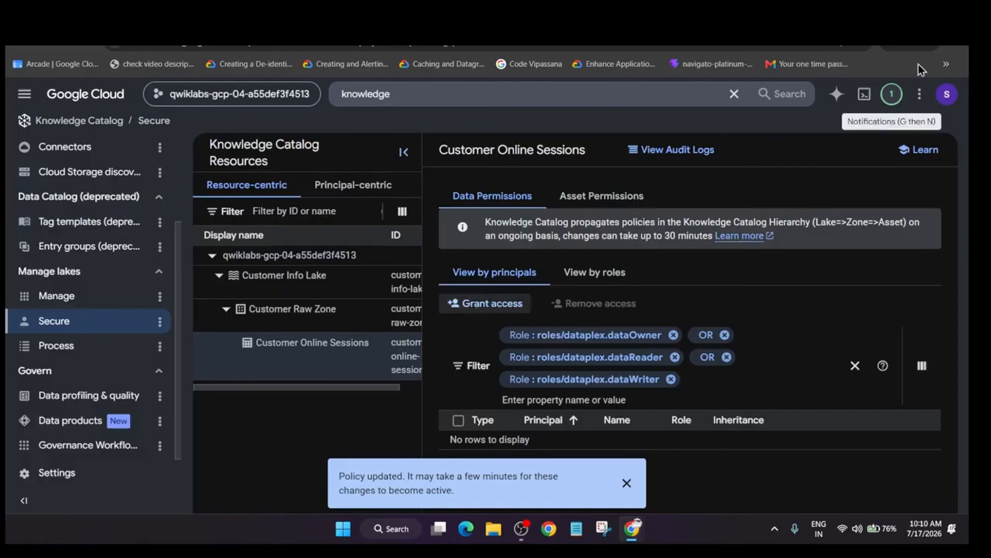
{"action": "key", "text": "alt+Tab"}
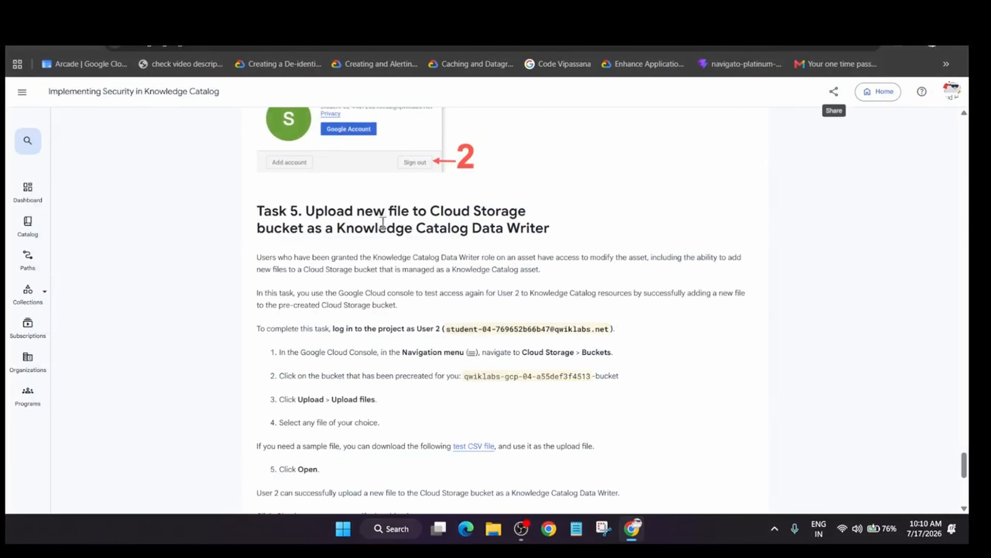
Show the lab setup and access details on the lab page and open the Google Cloud console in an incognito window.
{"action": "scroll", "coordinate": [403, 131], "scroll_direction": "up", "scroll_amount": 20}
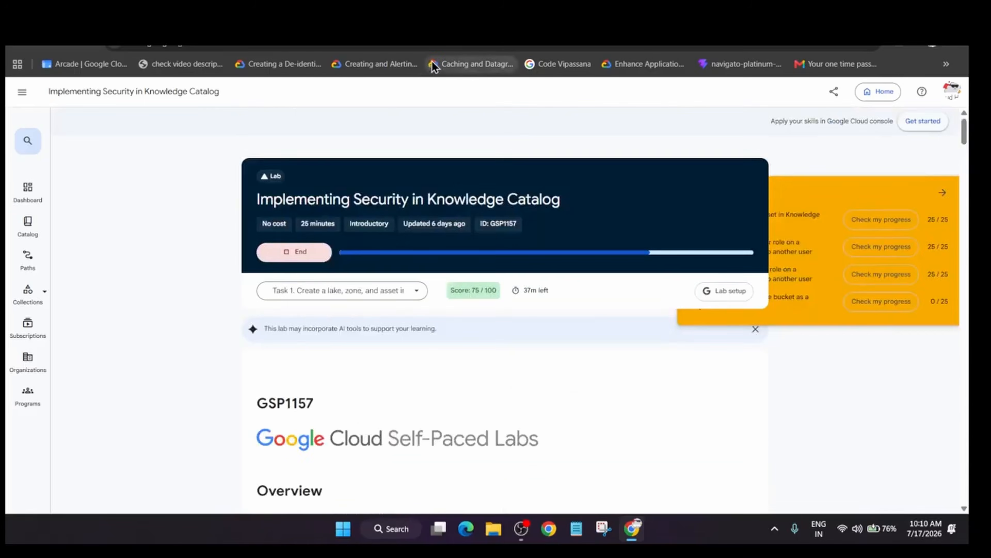
{"action": "scroll", "coordinate": [593, 308], "scroll_direction": "down", "scroll_amount": 15}
{"action": "scroll", "coordinate": [594, 304], "scroll_direction": "up", "scroll_amount": 13}
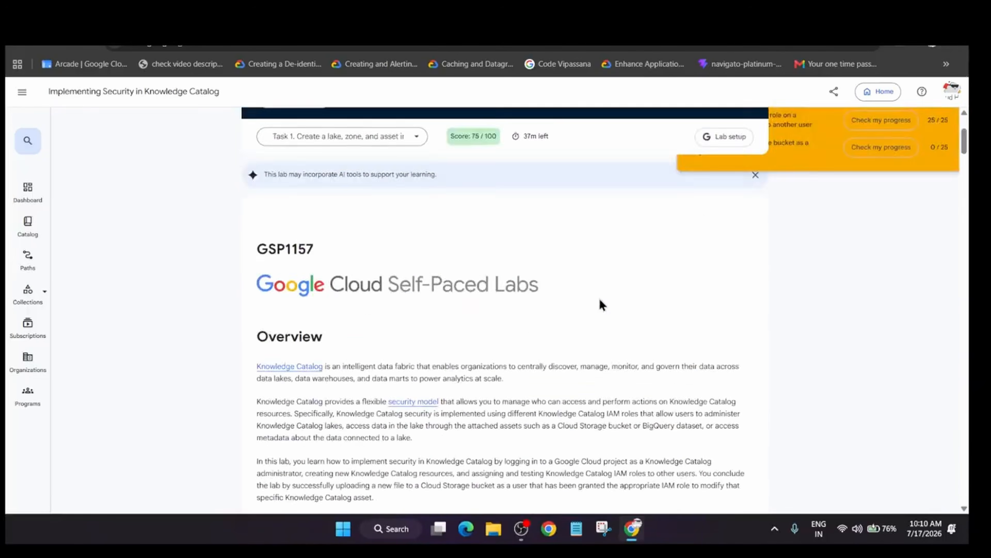
{"action": "scroll", "coordinate": [601, 305], "scroll_direction": "up", "scroll_amount": 4}
{"action": "left_click", "coordinate": [718, 292]}
{"action": "right_click", "coordinate": [810, 254]}
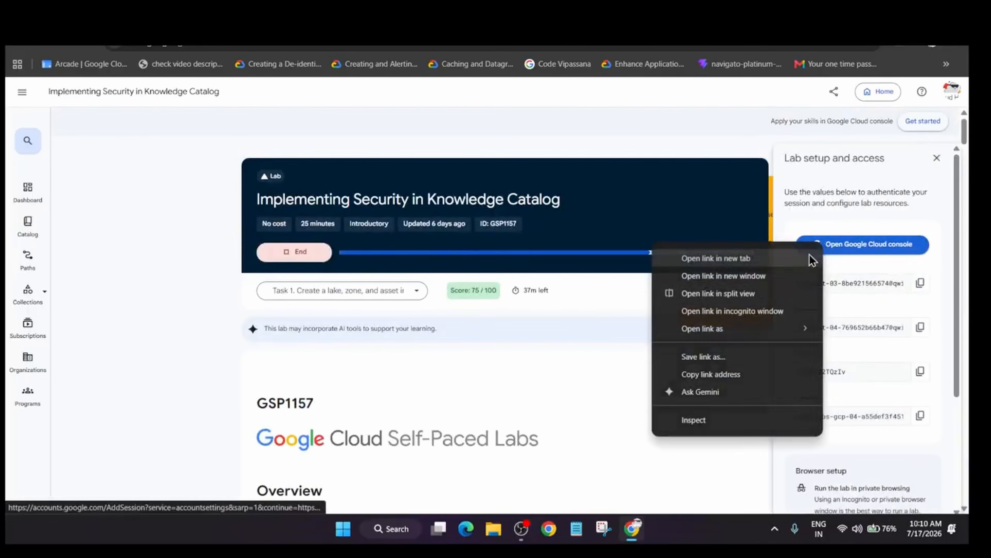
{"action": "left_click", "coordinate": [738, 311]}
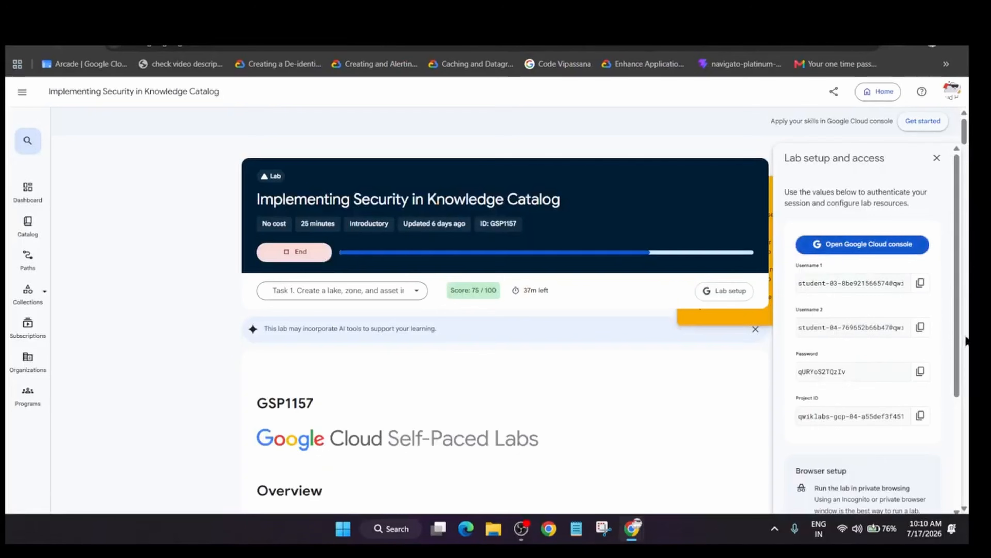
Sign in to the Google account with the User 2 e-mail and the account password from the lab setup details.
{"action": "key", "text": "alt+Tab"}
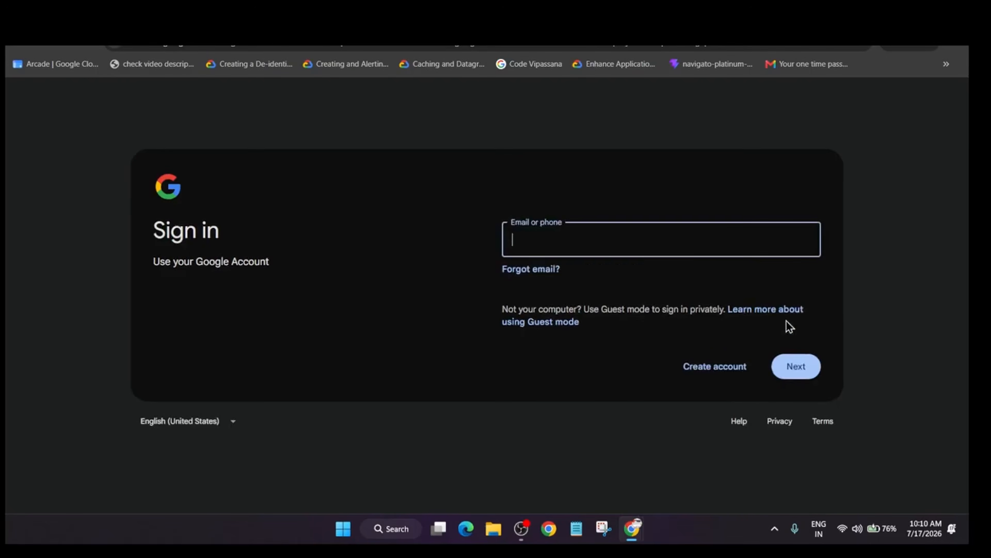
{"action": "key", "text": "ctrl+v"}
{"action": "key", "text": "Return"}
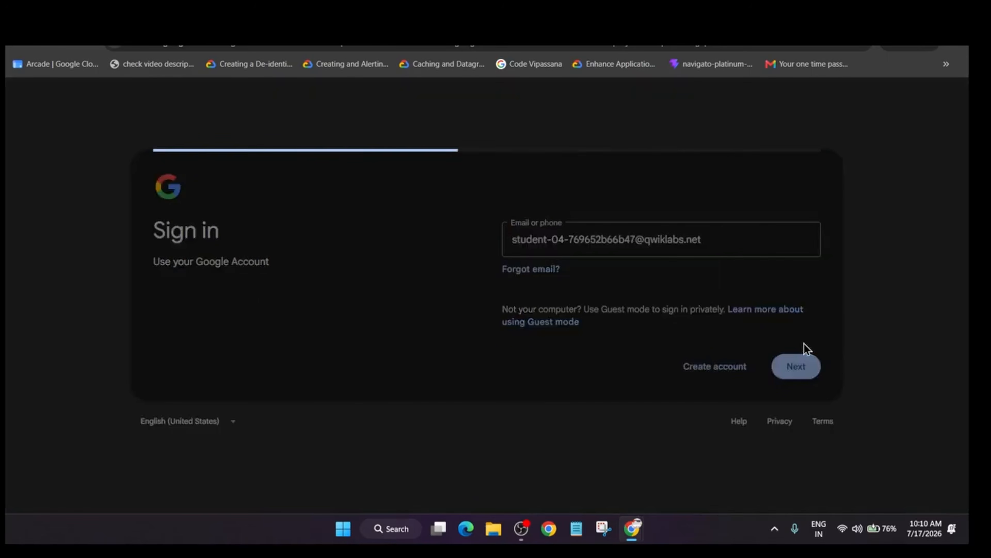
{"action": "key", "text": "alt+Tab"}
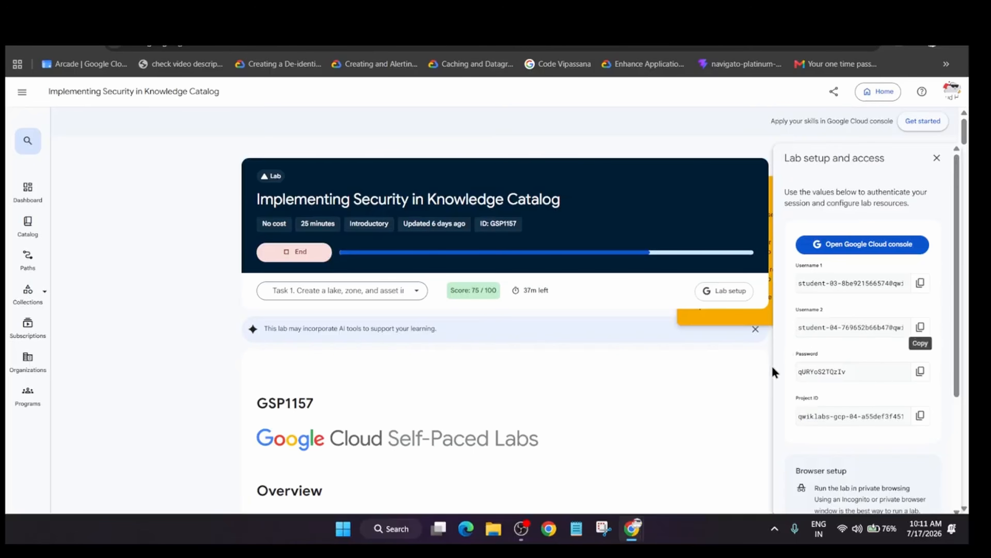
{"action": "left_click", "coordinate": [920, 371]}
{"action": "key", "text": "alt+Tab"}
{"action": "key", "text": "Return"}
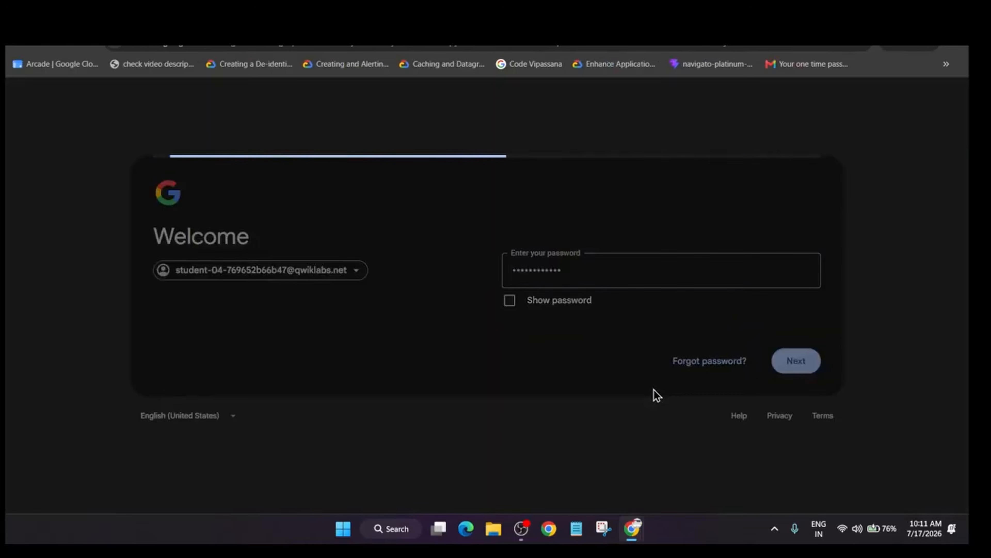
Accept the new account notice and the Google Cloud Terms of Service, and close the tutorial.
{"action": "scroll", "coordinate": [639, 396], "scroll_direction": "down", "scroll_amount": 5}
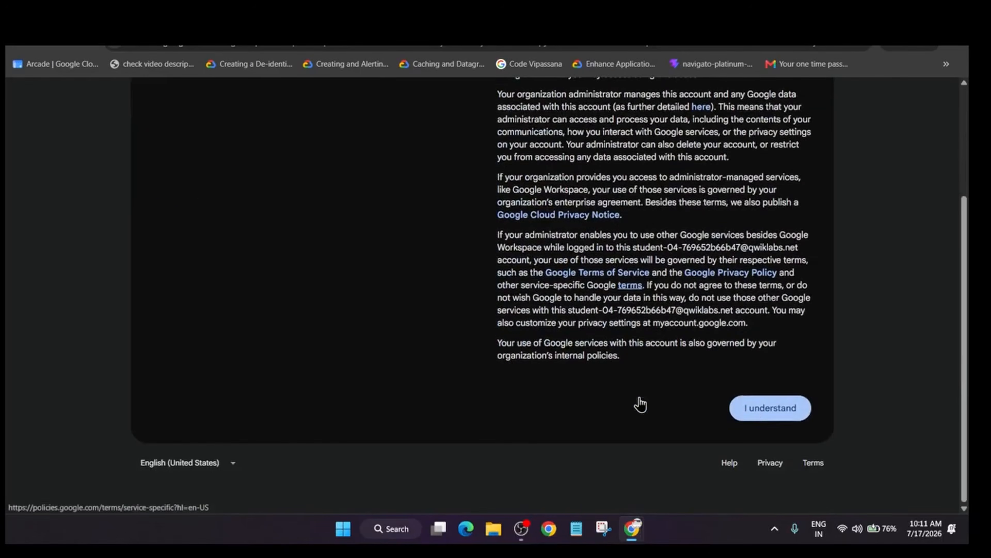
{"action": "left_click", "coordinate": [754, 409]}
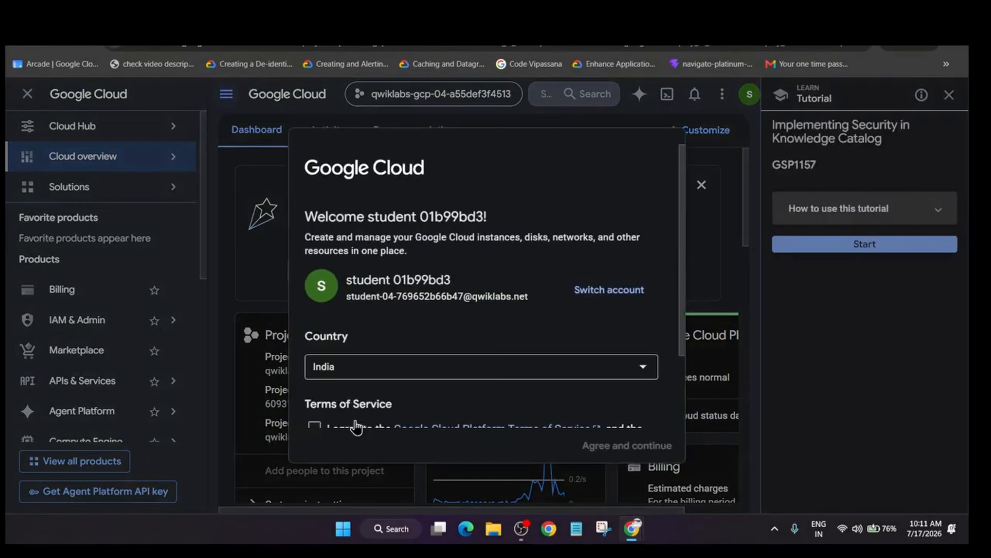
{"action": "left_click", "coordinate": [354, 422]}
{"action": "left_click", "coordinate": [611, 447]}
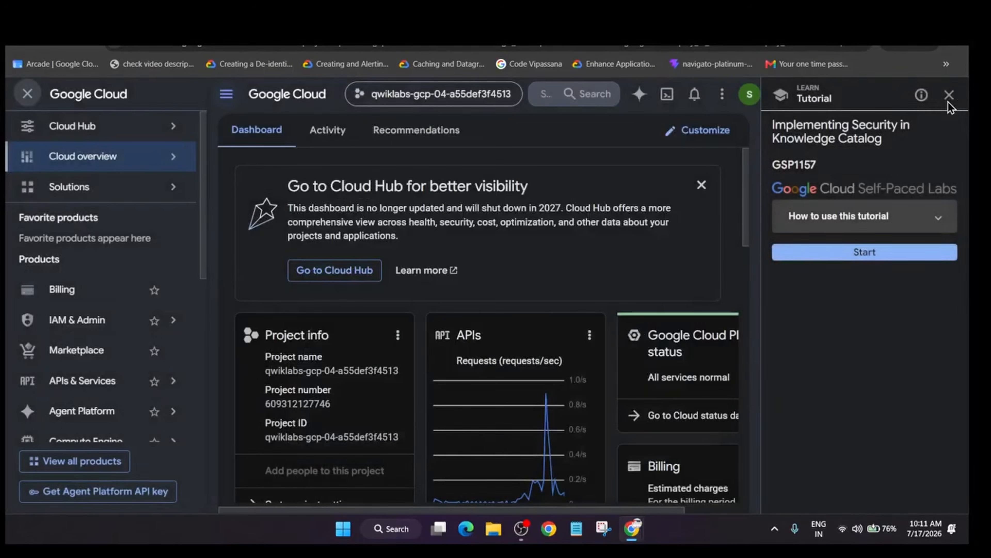
{"action": "left_click", "coordinate": [949, 95]}
{"action": "left_click", "coordinate": [934, 324]}
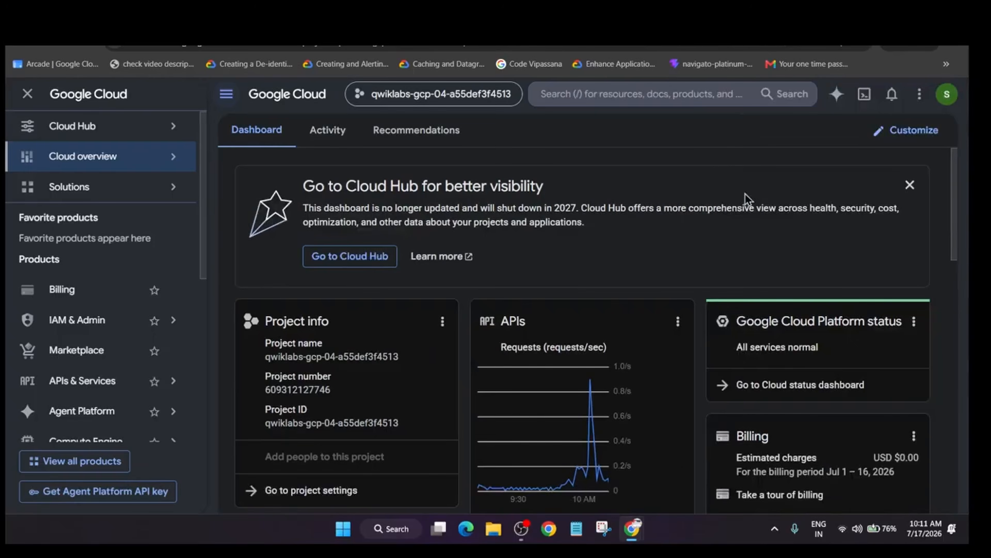
Go to Cloud Storage and open the precreated bucket qwiklabs-gcp-04-a55def3f4513-bucket.
{"action": "left_click", "coordinate": [702, 97]}
{"action": "left_click", "coordinate": [289, 284]}
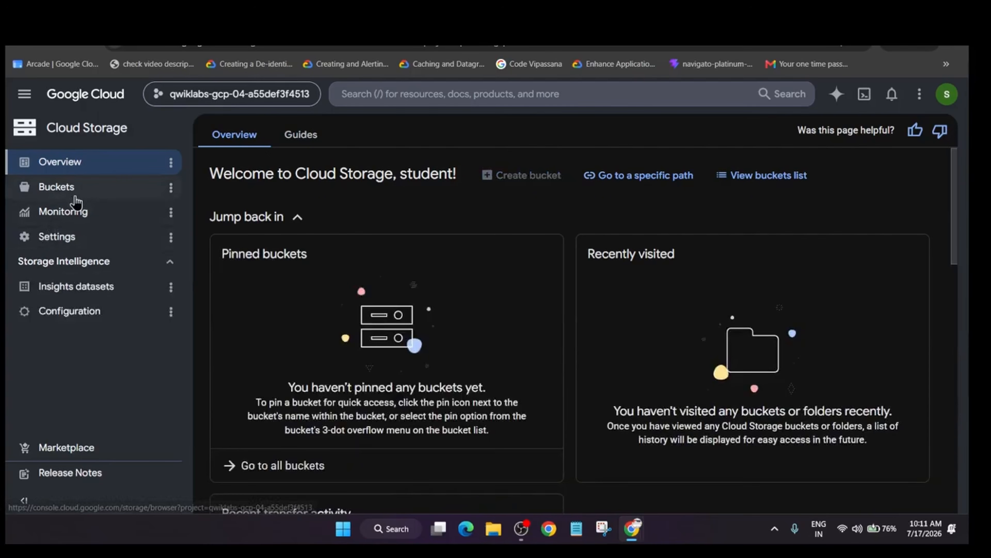
{"action": "left_click", "coordinate": [84, 191]}
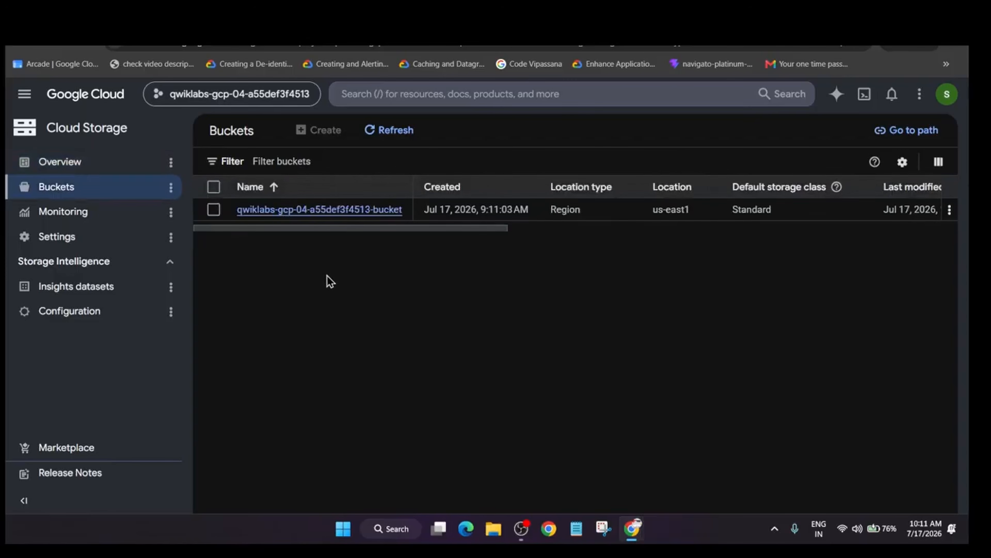
{"action": "left_click", "coordinate": [378, 211]}
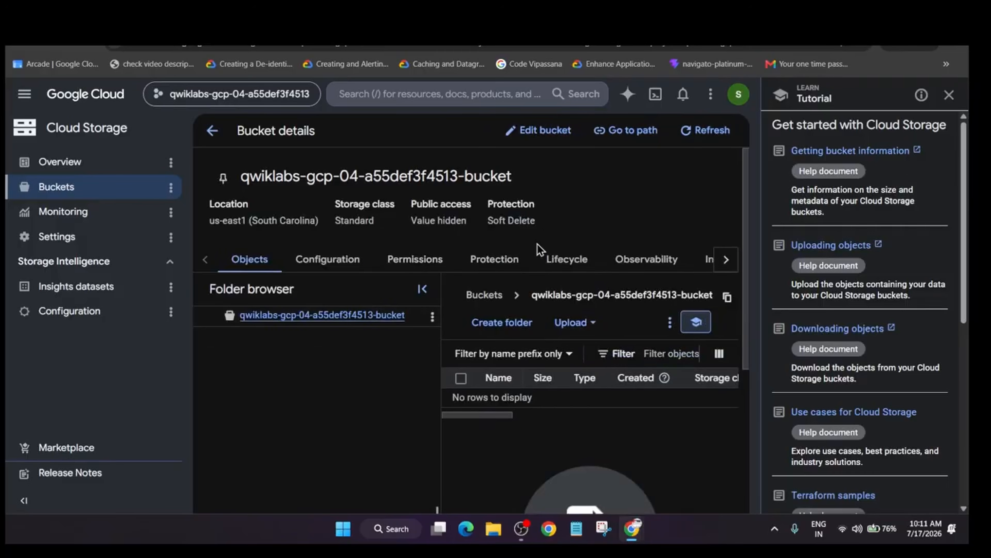
{"action": "key", "text": "ctrl+shift+n"}
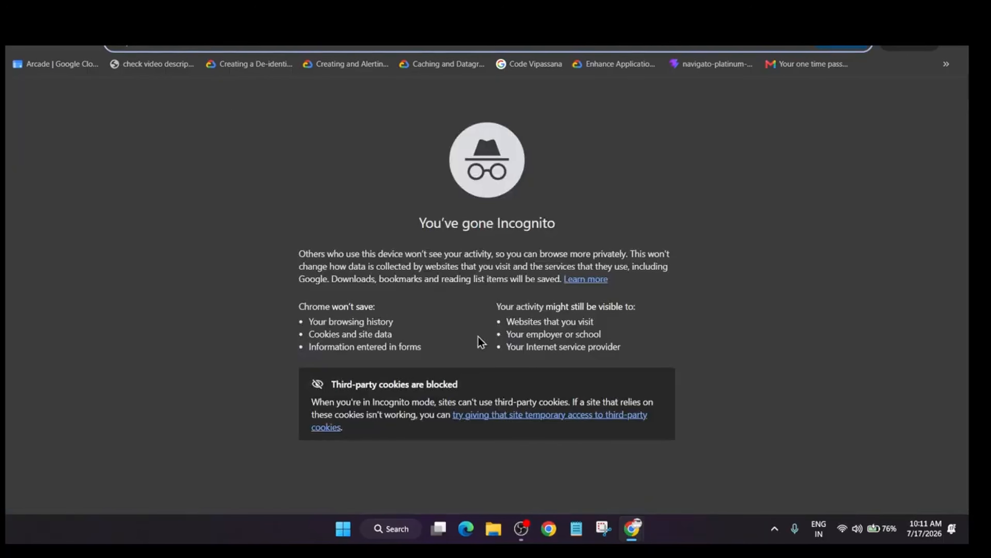
{"action": "left_click", "coordinate": [524, 529]}
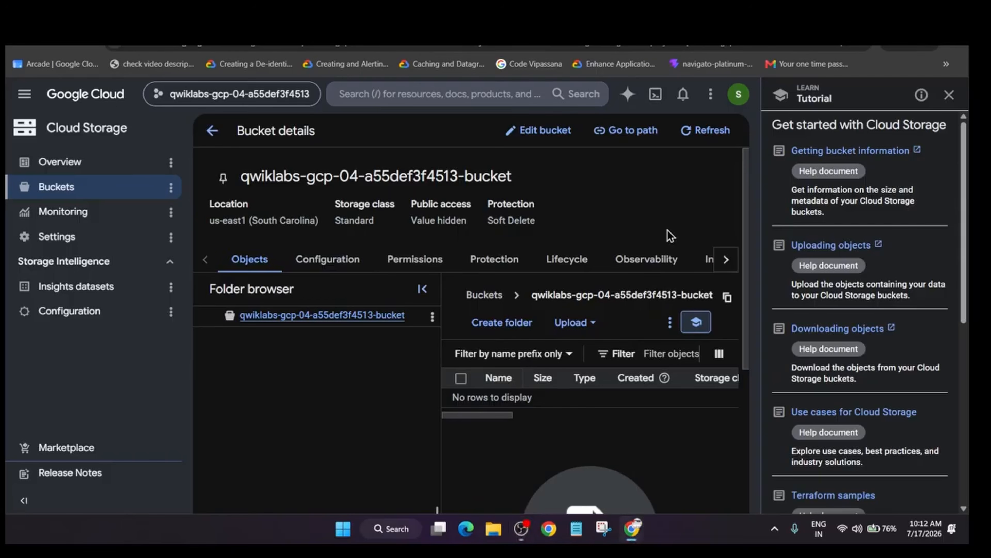
Upload the image file c3.jpg from the codevip folder to the bucket and close the tutorial.
{"action": "left_click", "coordinate": [577, 322]}
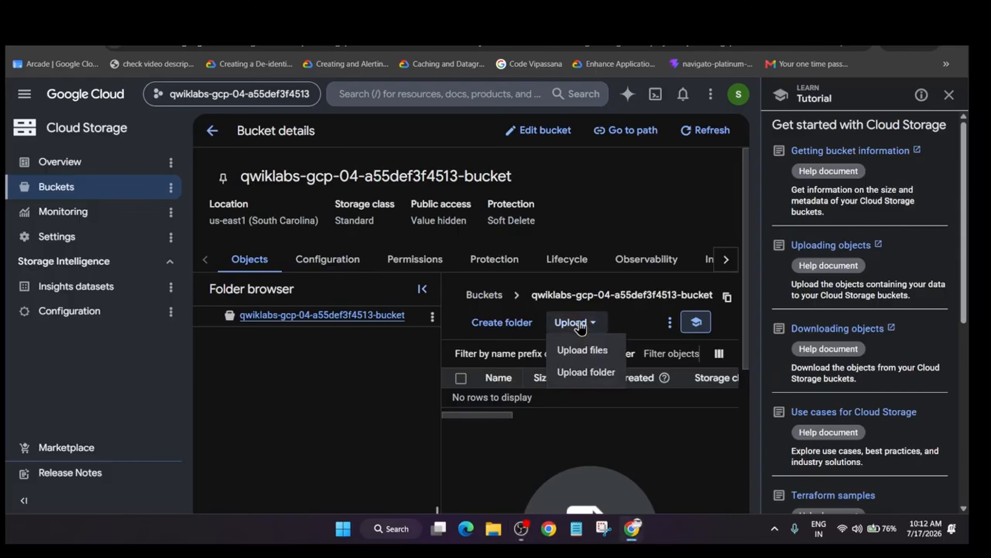
{"action": "left_click", "coordinate": [581, 350]}
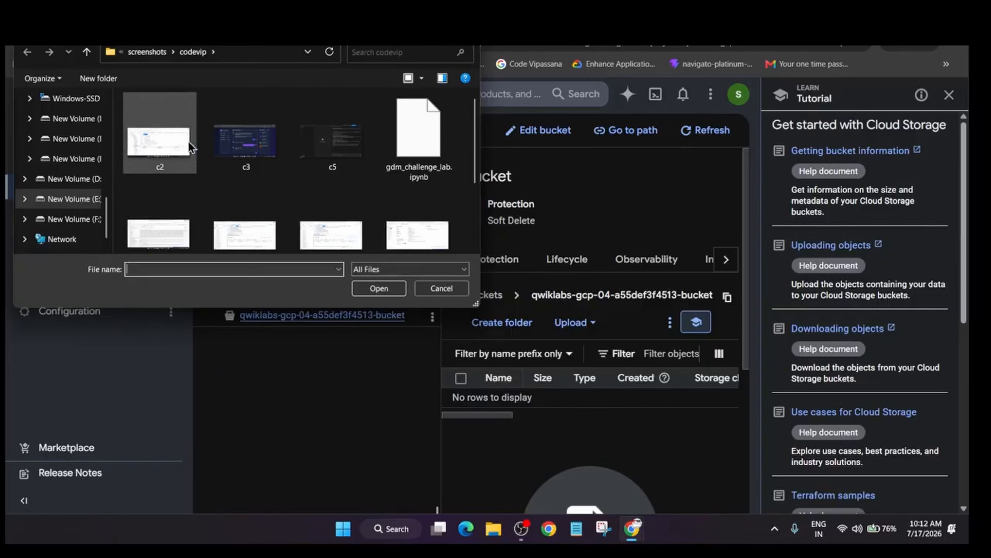
{"action": "left_click", "coordinate": [223, 148]}
{"action": "double_click", "coordinate": [223, 147]}
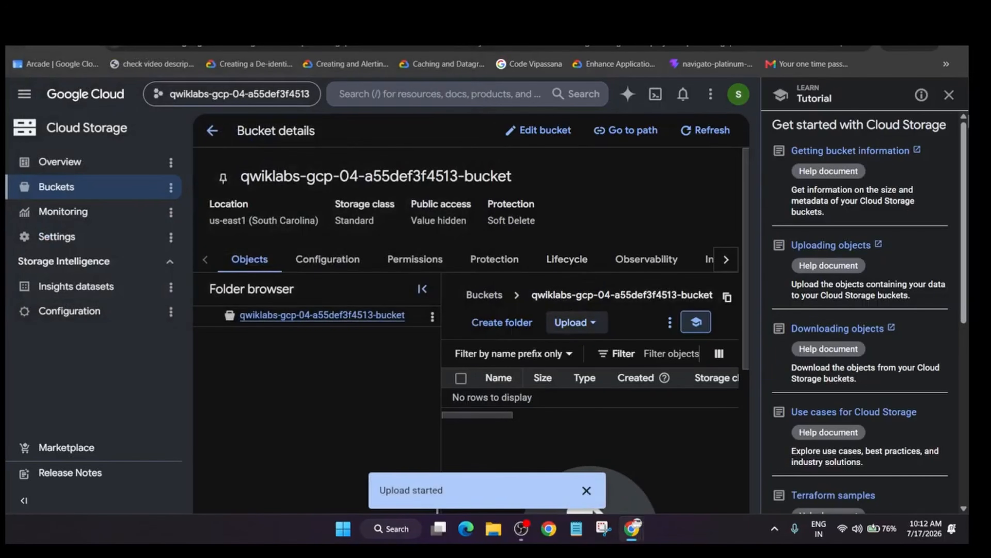
{"action": "left_click", "coordinate": [949, 95]}
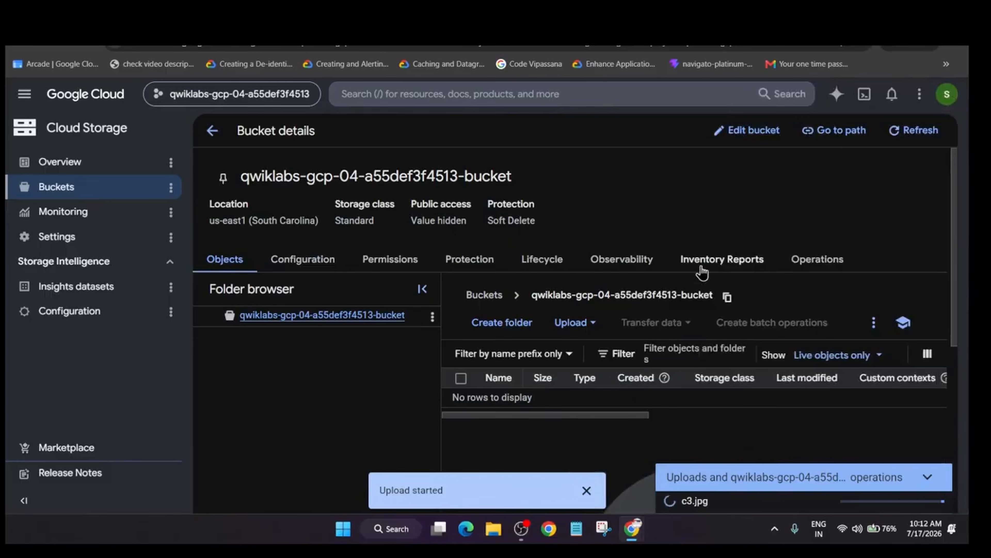
Switch to the lab page and check the progress of the Data Writer role and Cloud Storage file upload checkpoints.
{"action": "key", "text": "alt+Tab"}
{"action": "key", "text": "Tab"}
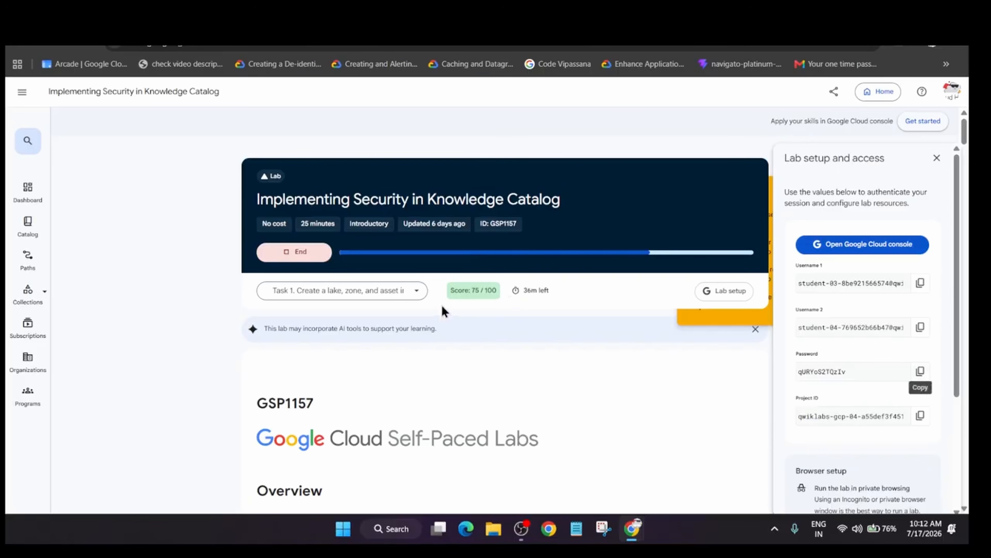
{"action": "left_click", "coordinate": [458, 301]}
{"action": "left_click", "coordinate": [644, 391]}
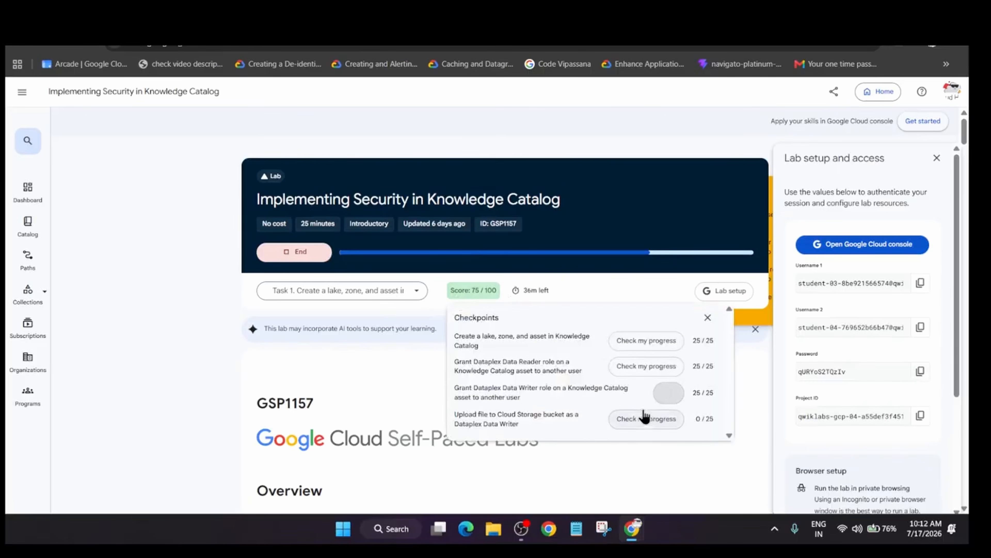
{"action": "left_click", "coordinate": [642, 417]}
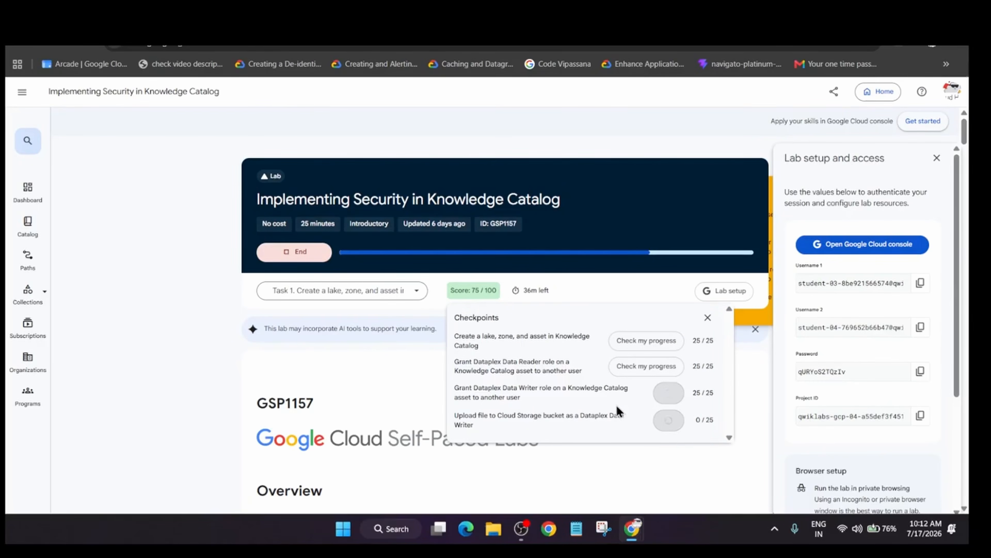